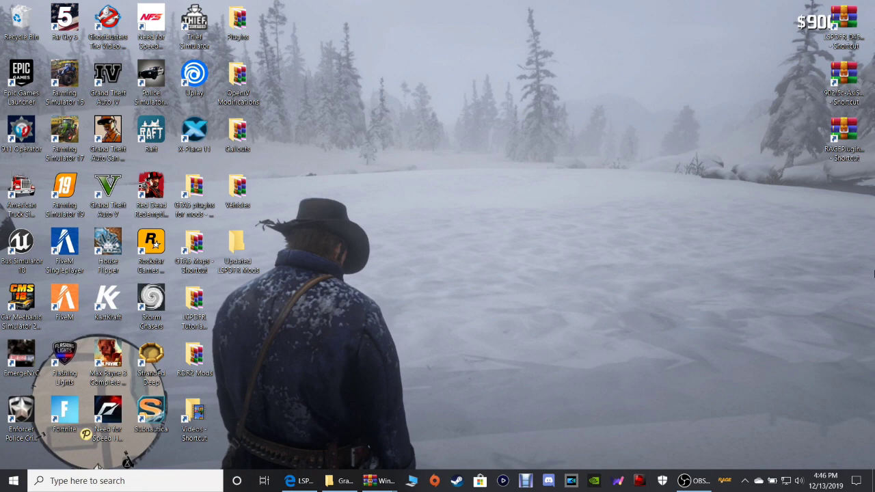
Switch to Microsoft Edge, request the LSPD First Response 0.4.5 (Build 7286) download from its page, and accept the licence agreements.
{"action": "left_click", "coordinate": [844, 76]}
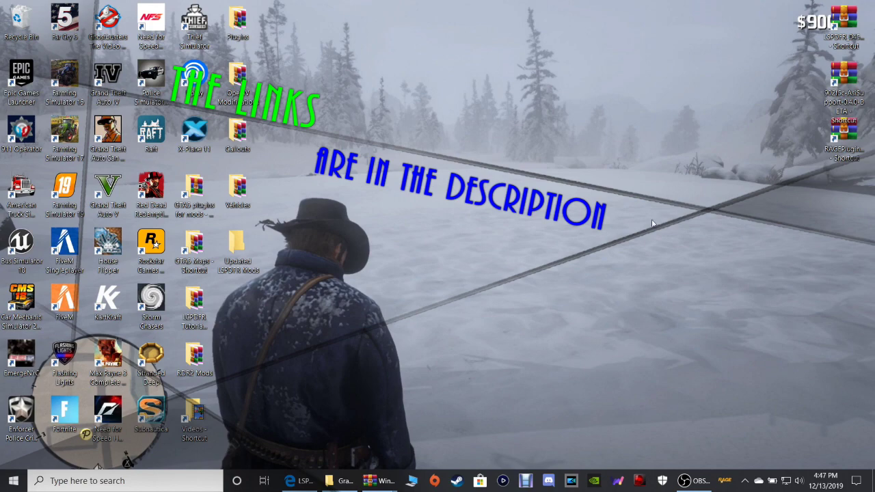
{"action": "left_click", "coordinate": [299, 480]}
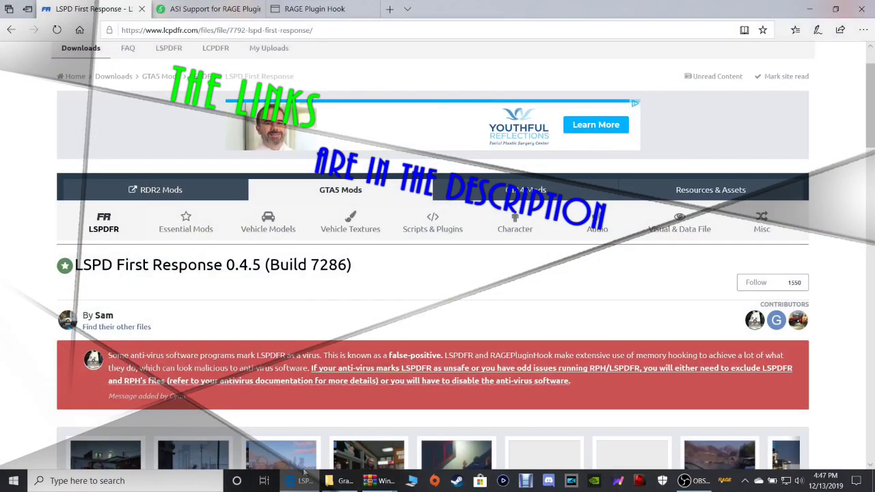
{"action": "scroll", "coordinate": [212, 200], "scroll_direction": "down", "scroll_amount": 2}
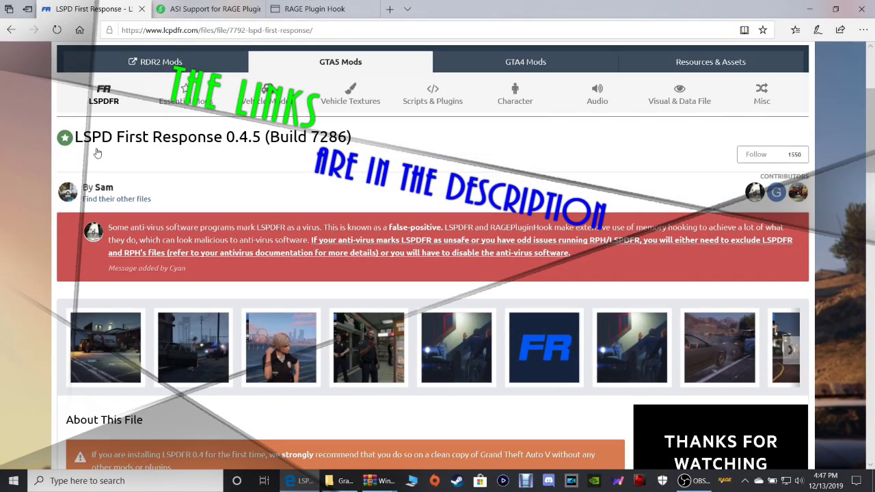
{"action": "scroll", "coordinate": [213, 201], "scroll_direction": "up", "scroll_amount": 1}
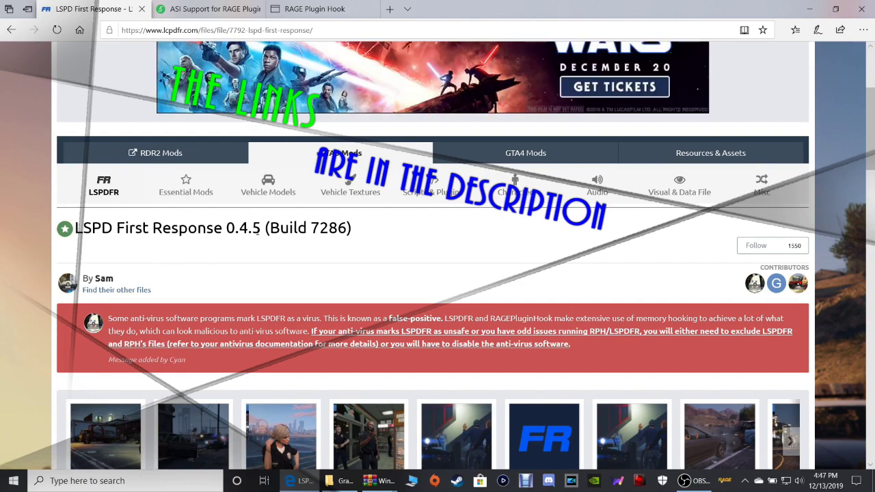
{"action": "scroll", "coordinate": [562, 263], "scroll_direction": "down", "scroll_amount": 4}
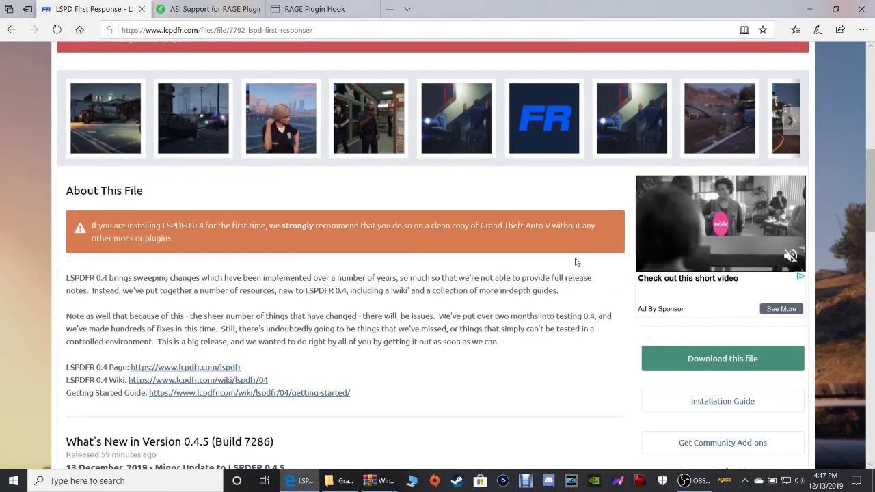
{"action": "scroll", "coordinate": [577, 262], "scroll_direction": "down", "scroll_amount": 1}
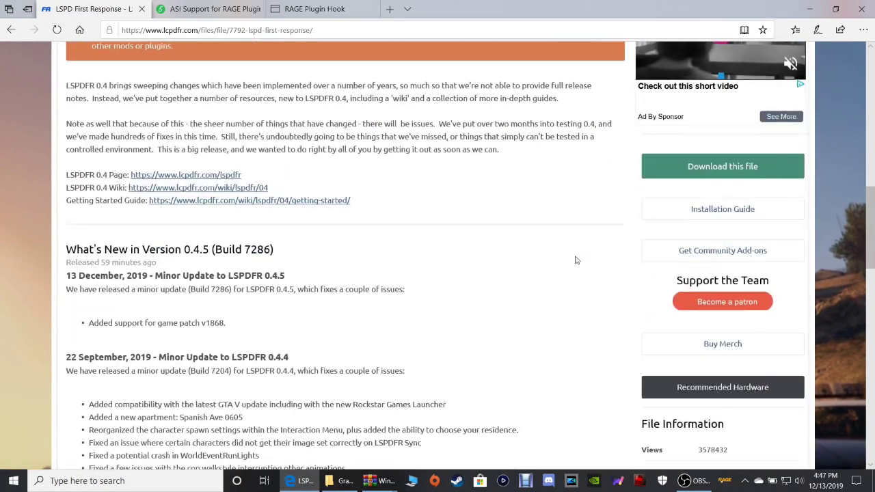
{"action": "left_click", "coordinate": [728, 174]}
{"action": "scroll", "coordinate": [624, 207], "scroll_direction": "down", "scroll_amount": 10}
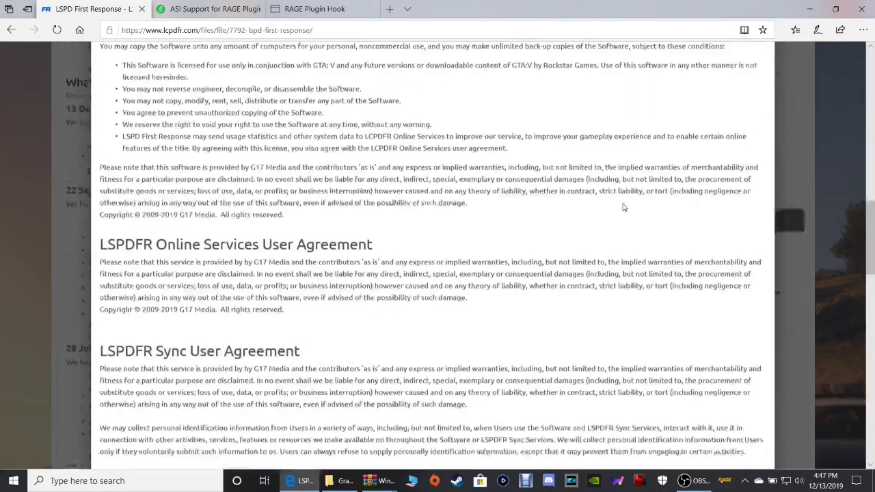
{"action": "scroll", "coordinate": [624, 207], "scroll_direction": "down", "scroll_amount": 10}
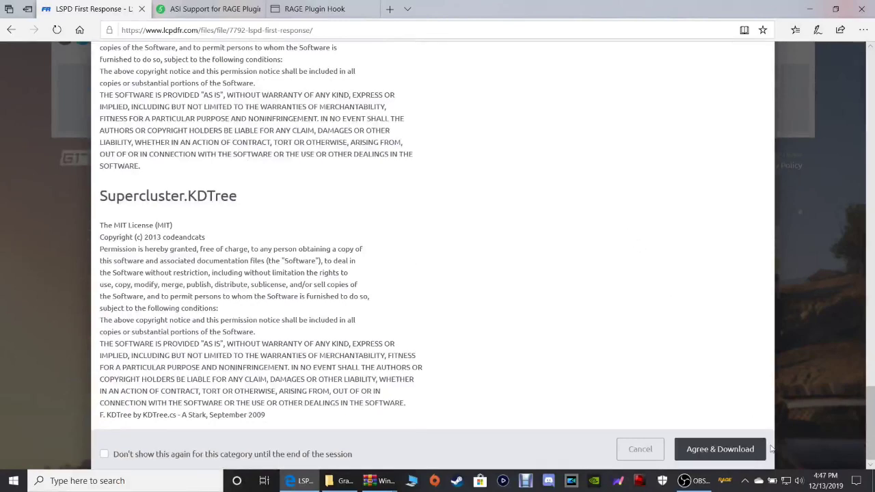
{"action": "left_click", "coordinate": [719, 449]}
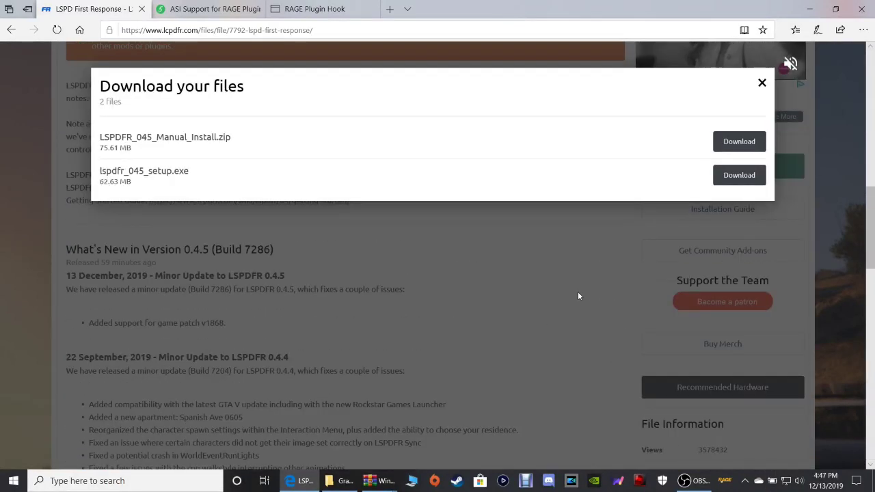
Choose LSPDFR_045_Manual_Install.zip for download and dismiss the site's notification request.
{"action": "left_click_drag", "start_coordinate": [225, 139], "coordinate": [218, 138]}
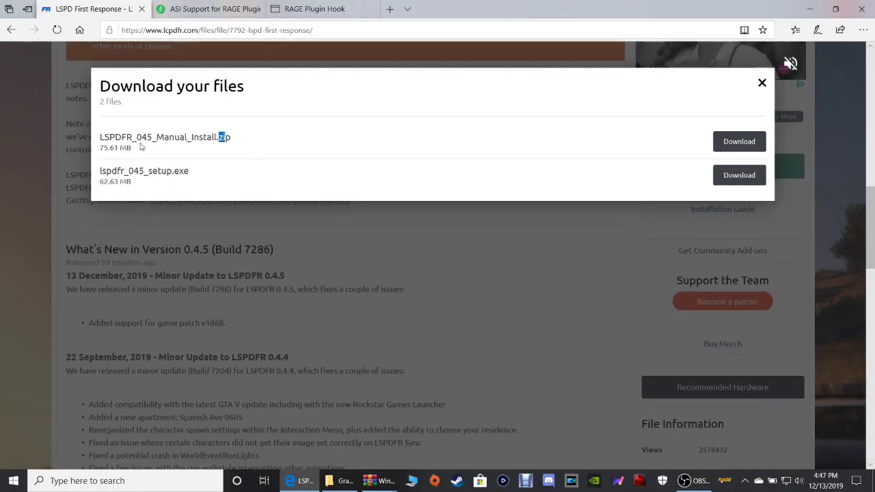
{"action": "left_click", "coordinate": [239, 140]}
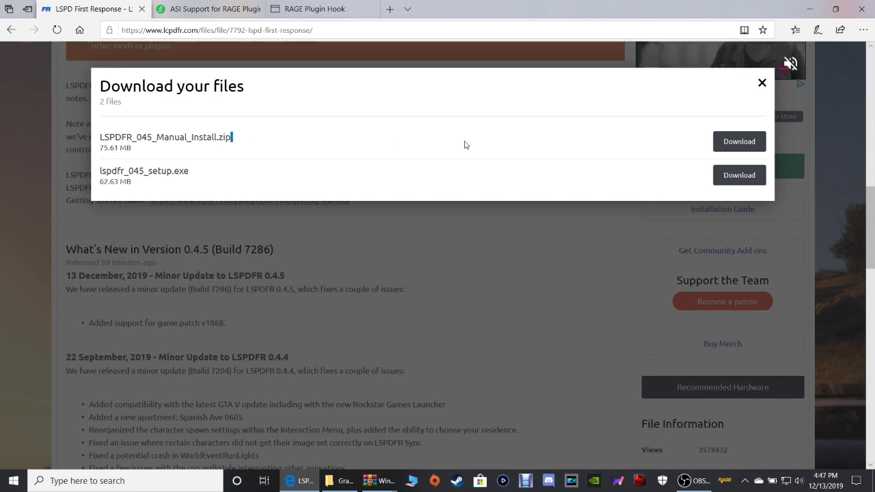
{"action": "left_click", "coordinate": [723, 143]}
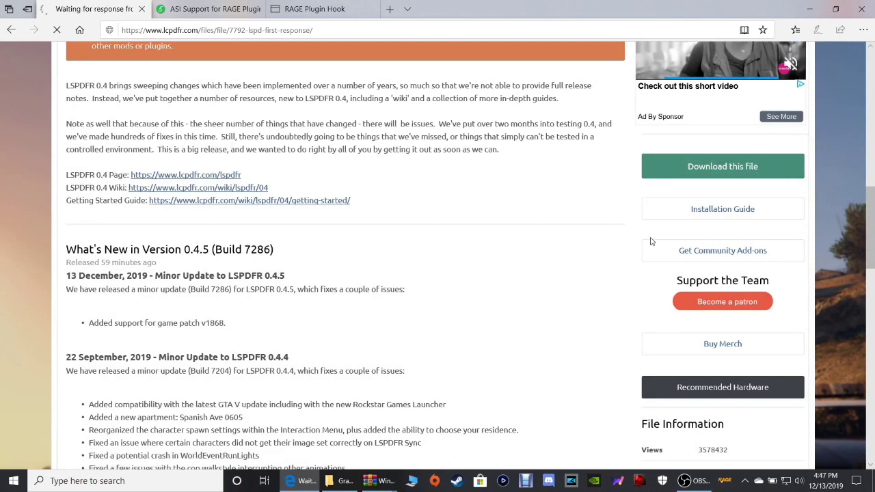
{"action": "scroll", "coordinate": [547, 301], "scroll_direction": "down", "scroll_amount": 3}
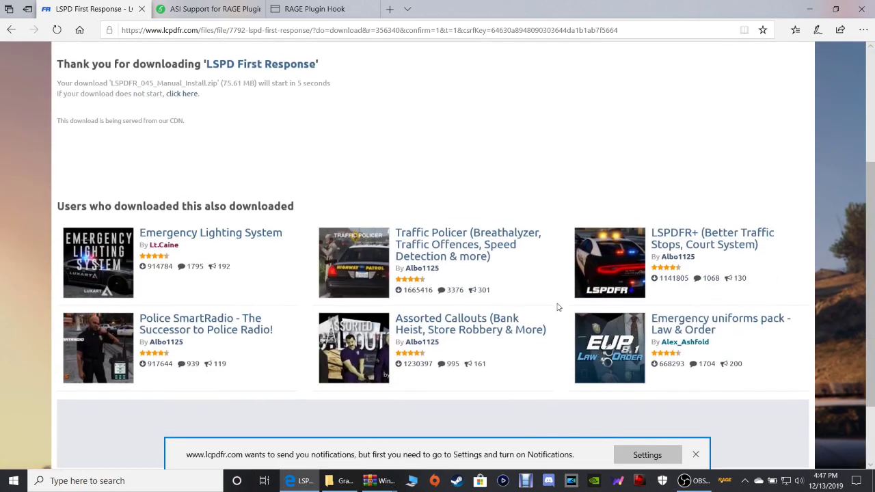
{"action": "left_click", "coordinate": [696, 456]}
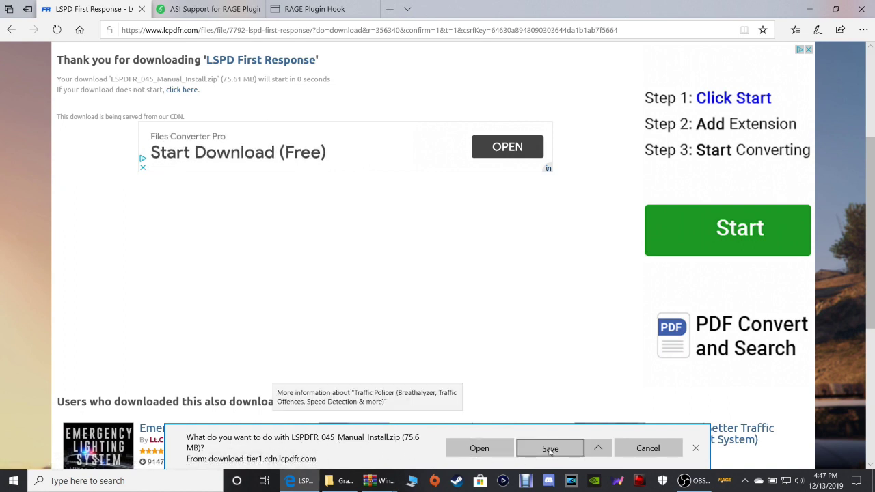
Begin saving LSPDFR_045_Manual_Install.zip under a chosen location, pick the Desktop as the destination, and cancel the save.
{"action": "left_click", "coordinate": [598, 448]}
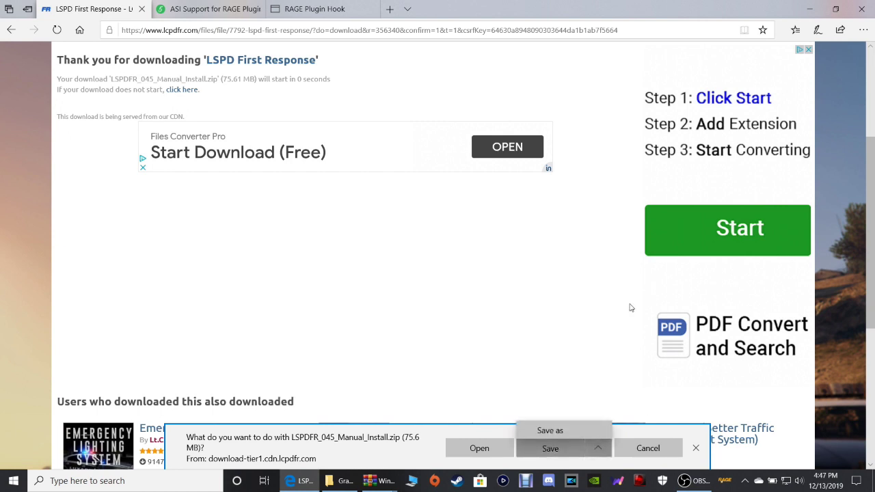
{"action": "left_click", "coordinate": [513, 336]}
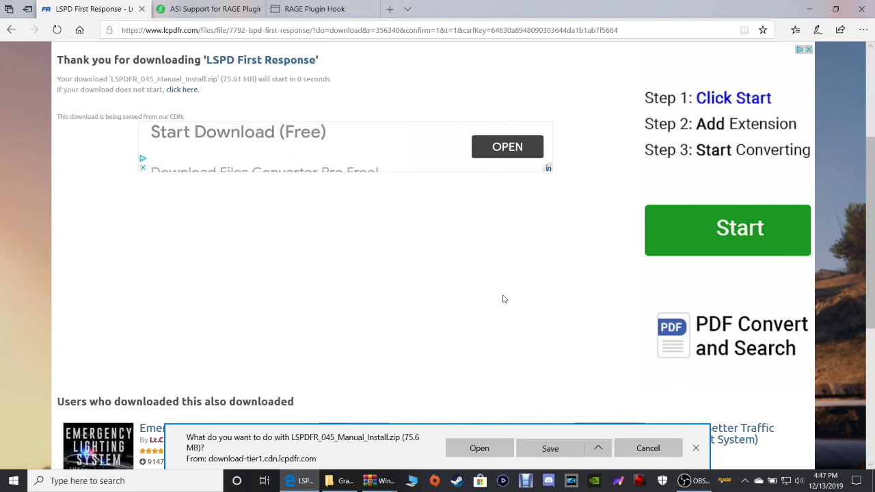
{"action": "left_click", "coordinate": [607, 445]}
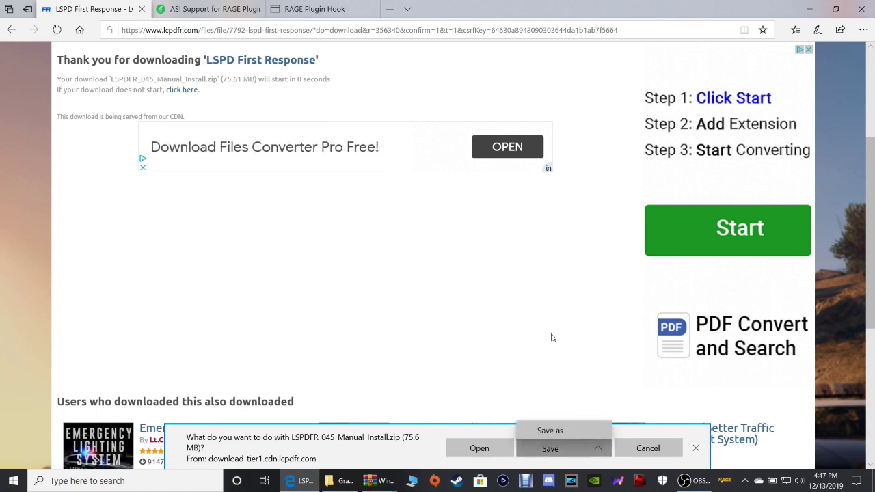
{"action": "left_click", "coordinate": [561, 429]}
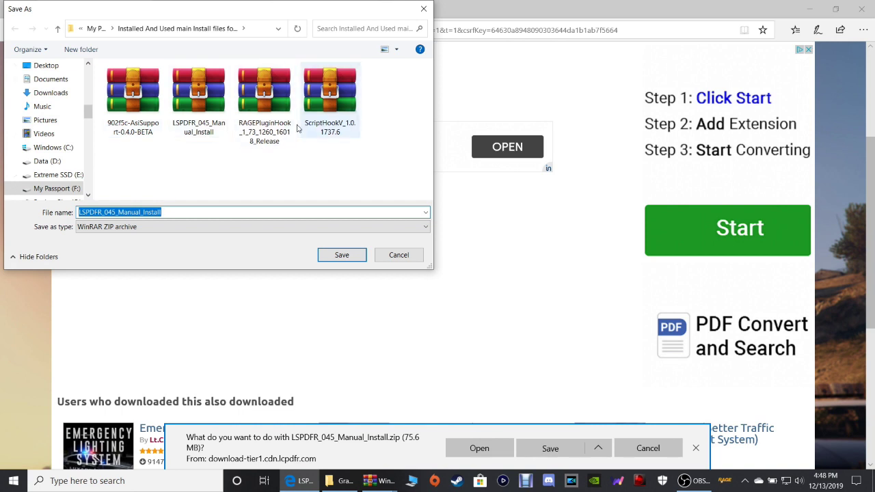
{"action": "scroll", "coordinate": [41, 120], "scroll_direction": "up", "scroll_amount": 1}
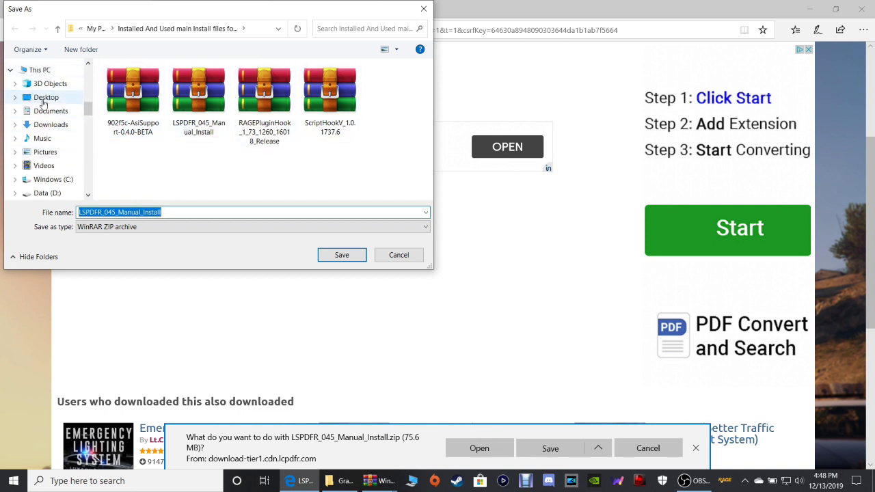
{"action": "left_click", "coordinate": [45, 103]}
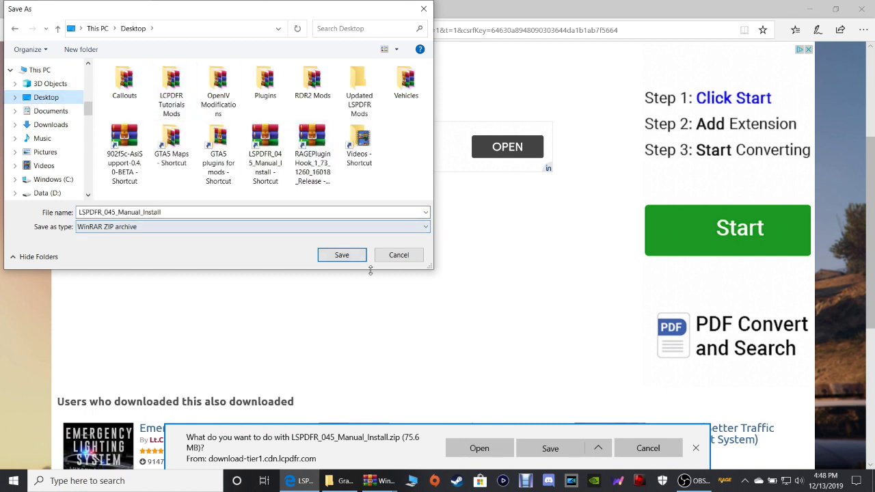
{"action": "left_click", "coordinate": [407, 257]}
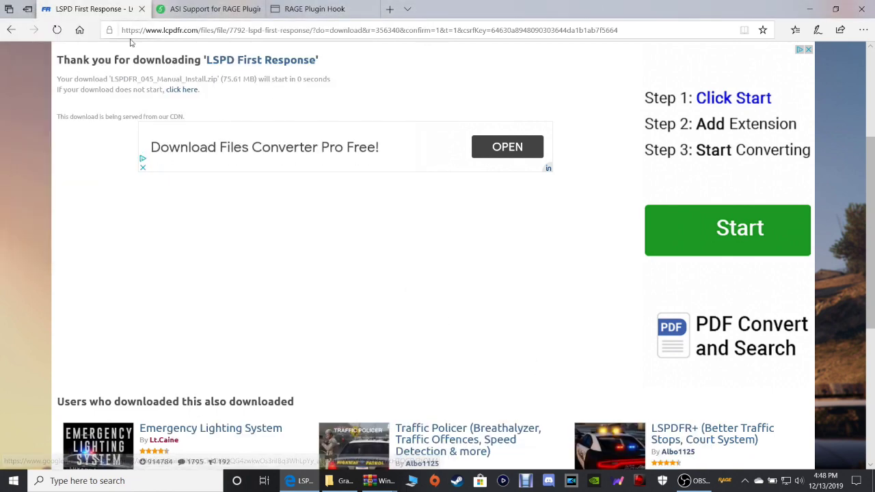
Close the LSPD First Response page and look over the ASI Support for RAGE Plugin Hook 0.4.0 BETA page, dismissing the video ad.
{"action": "left_click", "coordinate": [142, 9]}
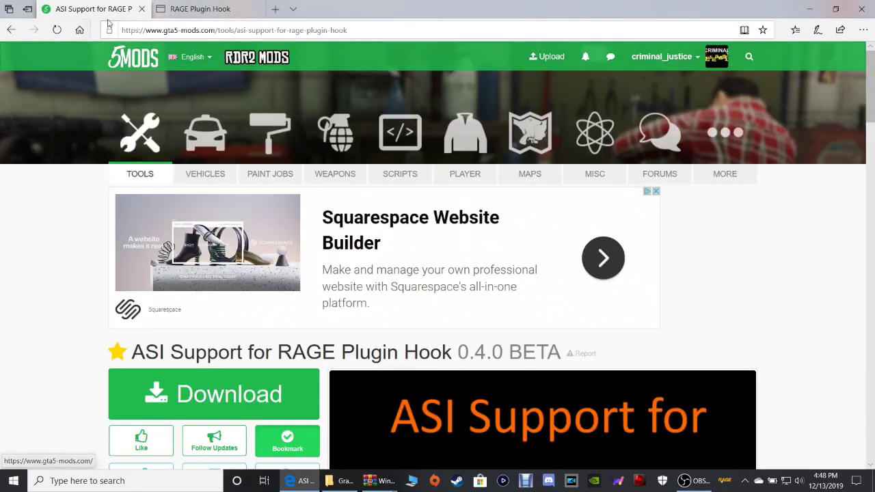
{"action": "scroll", "coordinate": [321, 212], "scroll_direction": "down", "scroll_amount": 2}
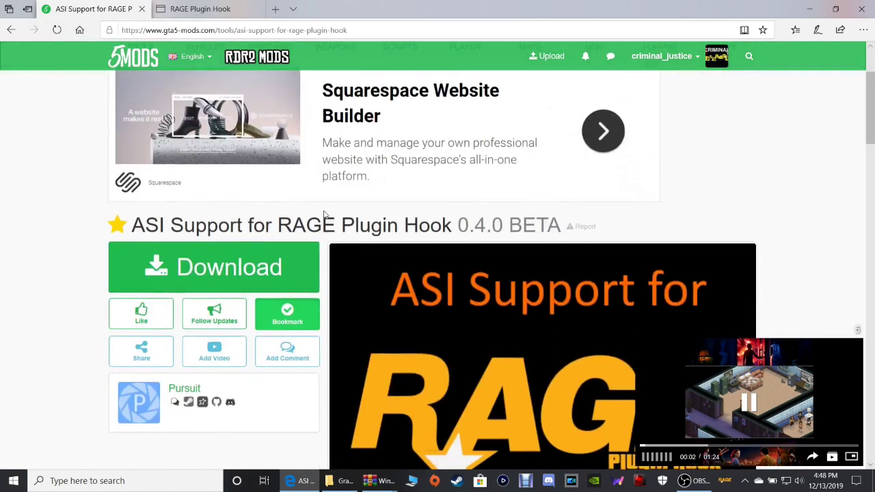
{"action": "scroll", "coordinate": [328, 226], "scroll_direction": "down", "scroll_amount": 3}
{"action": "scroll", "coordinate": [356, 212], "scroll_direction": "up", "scroll_amount": 1}
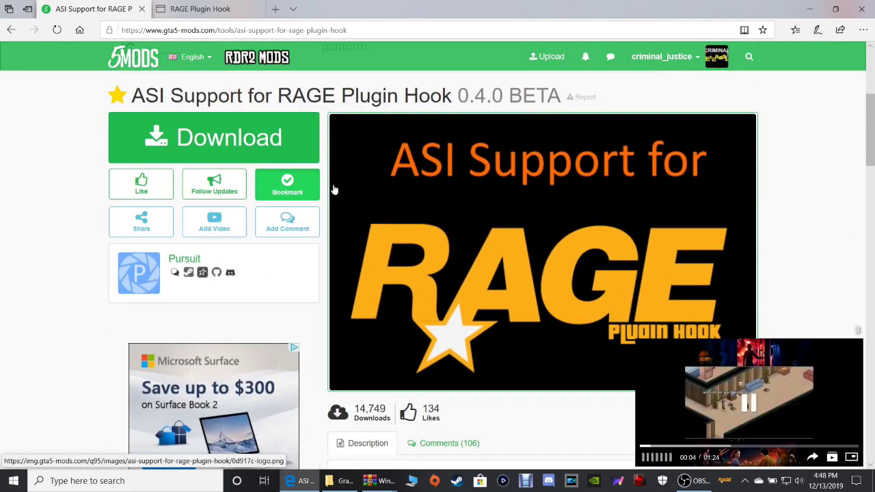
{"action": "left_click", "coordinate": [856, 331]}
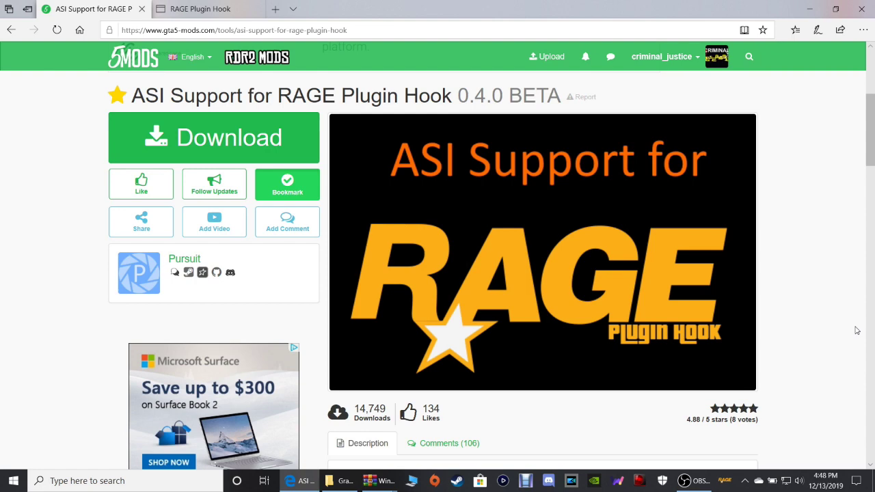
{"action": "scroll", "coordinate": [857, 331], "scroll_direction": "down", "scroll_amount": 1}
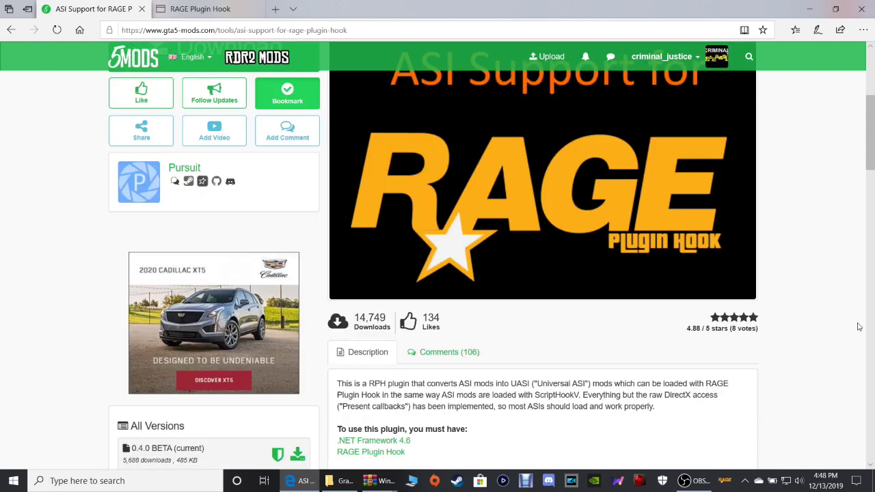
{"action": "scroll", "coordinate": [859, 327], "scroll_direction": "up", "scroll_amount": 2}
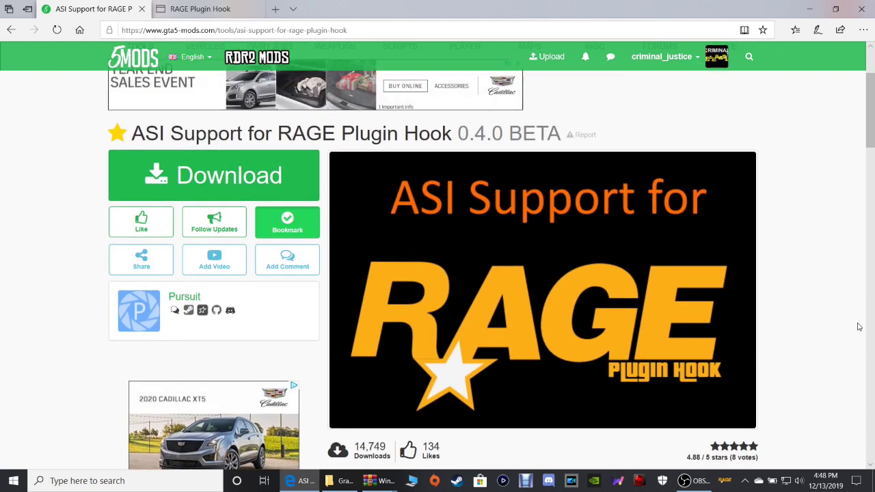
{"action": "scroll", "coordinate": [859, 327], "scroll_direction": "up", "scroll_amount": 1}
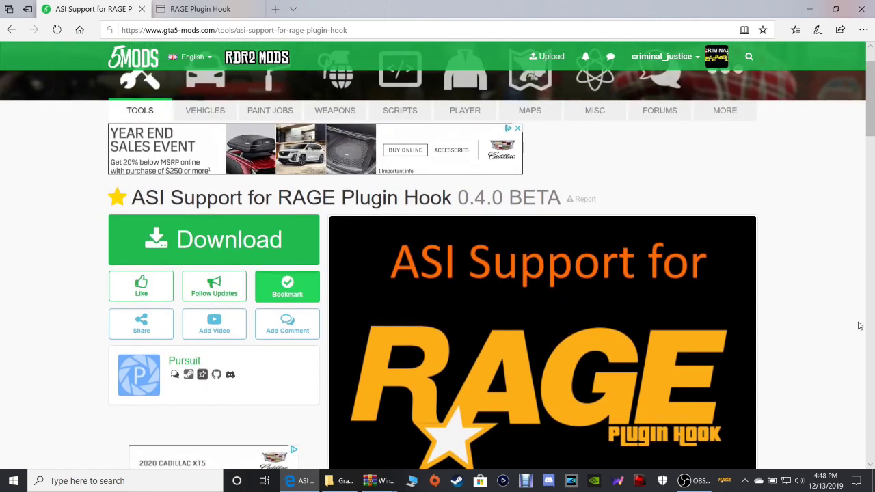
{"action": "scroll", "coordinate": [478, 178], "scroll_direction": "down", "scroll_amount": 2}
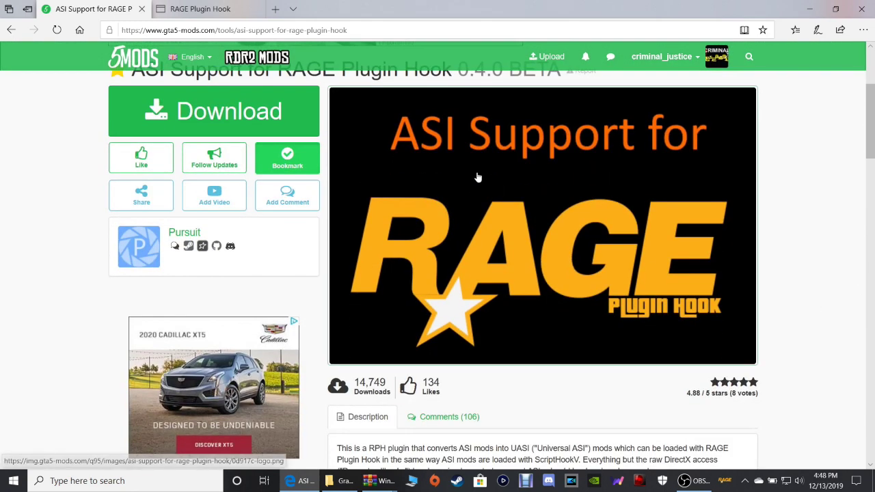
{"action": "scroll", "coordinate": [478, 178], "scroll_direction": "up", "scroll_amount": 1}
Start the ASI Support for RAGE Plugin Hook download, check the save options for 902f5c-AsiSupport-0.4.0-BETA.zip, and cancel it.
{"action": "left_click", "coordinate": [179, 181]}
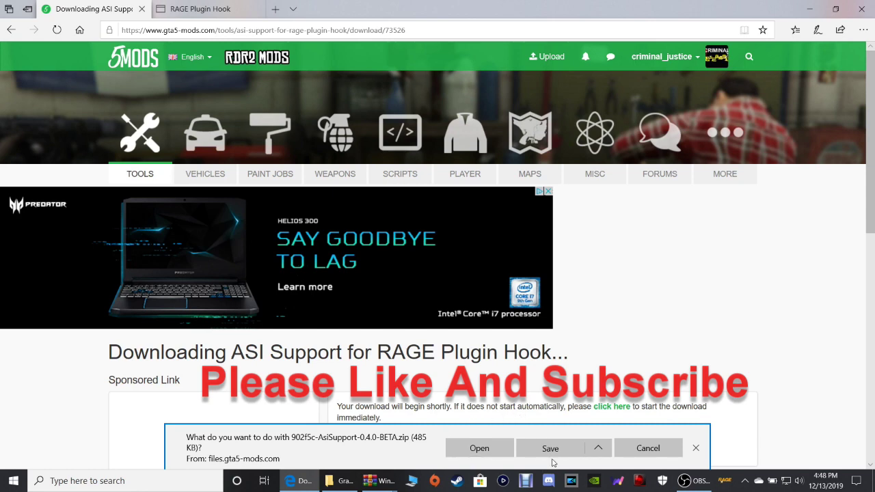
{"action": "left_click", "coordinate": [598, 447]}
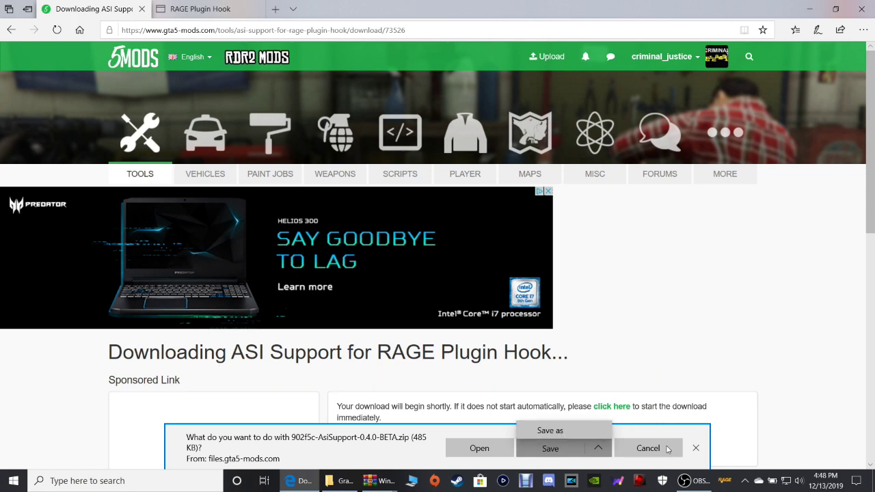
{"action": "left_click", "coordinate": [690, 387]}
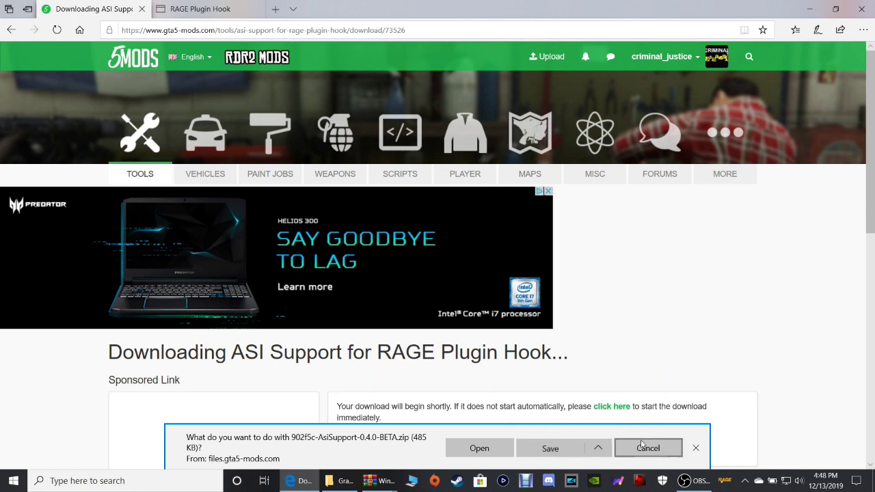
{"action": "left_click", "coordinate": [646, 448]}
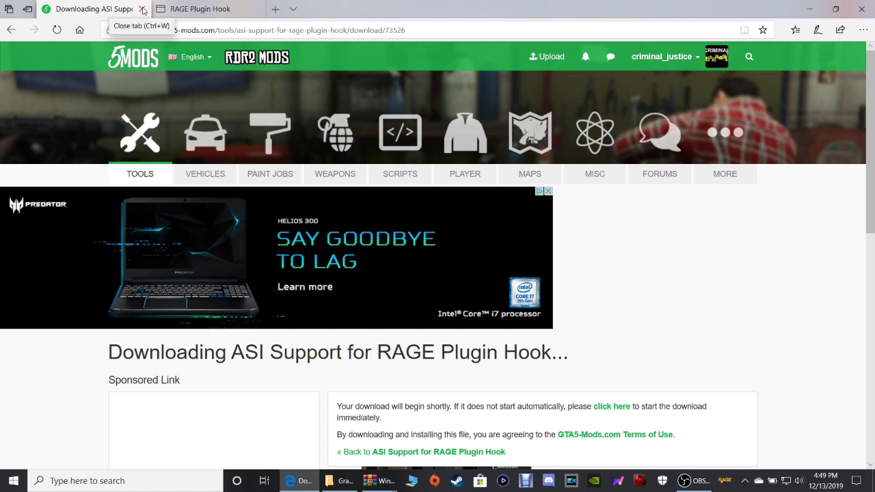
Close the ASI Support download page and bring up the RAGE Plugin Hook downloads for Grand Theft Auto V (Legacy).
{"action": "left_click", "coordinate": [143, 9]}
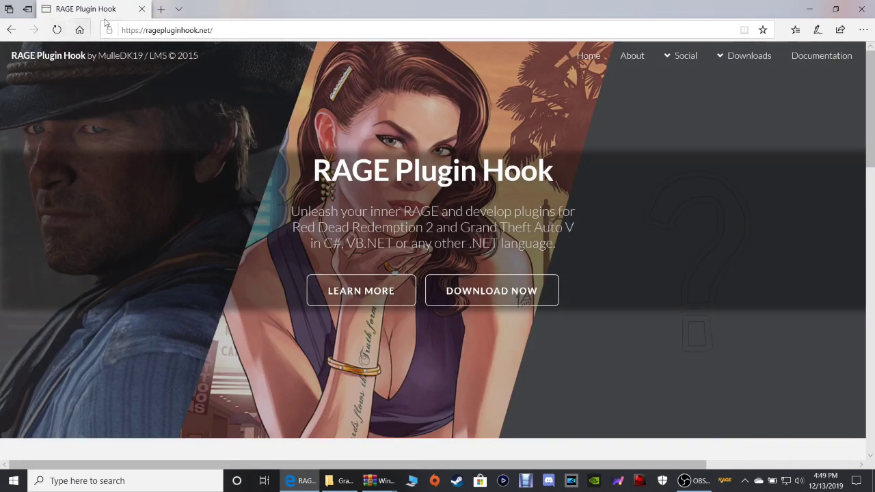
{"action": "scroll", "coordinate": [543, 177], "scroll_direction": "down", "scroll_amount": 1}
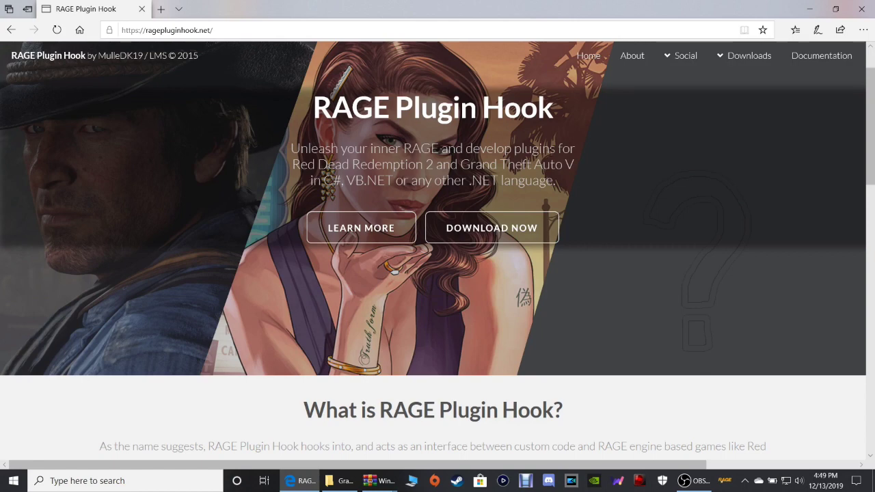
{"action": "left_click", "coordinate": [514, 237]}
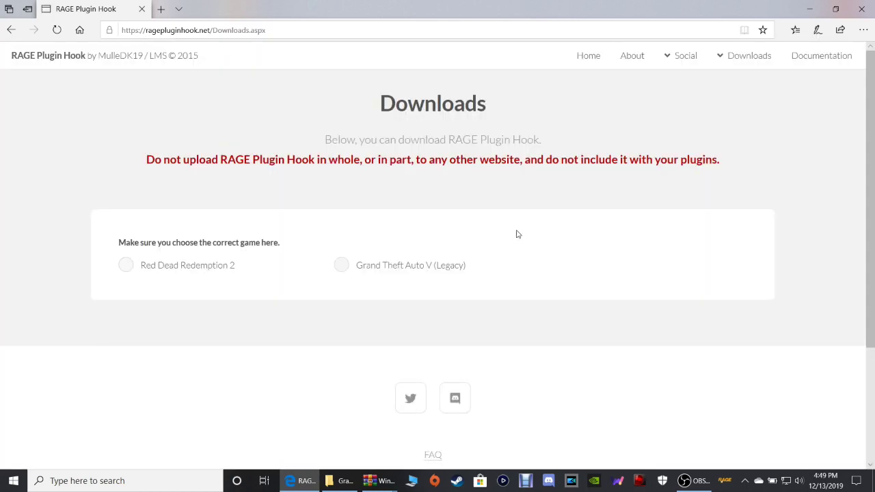
{"action": "left_click", "coordinate": [343, 266]}
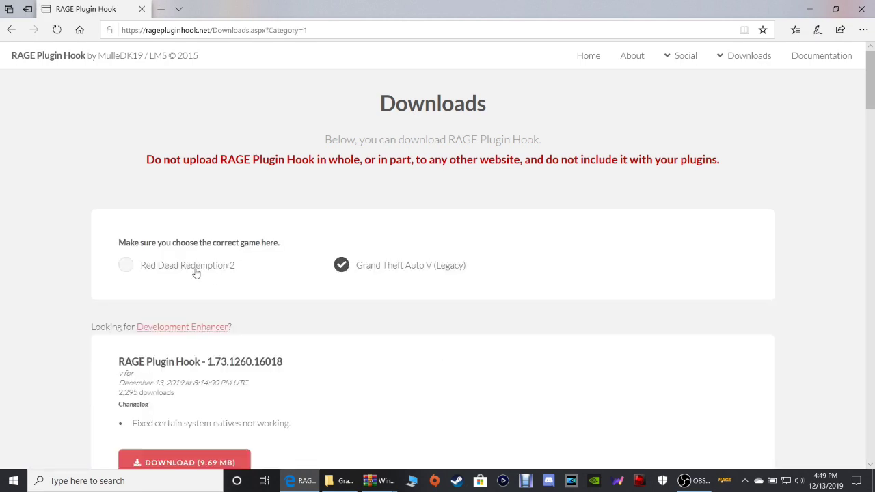
{"action": "scroll", "coordinate": [469, 242], "scroll_direction": "down", "scroll_amount": 2}
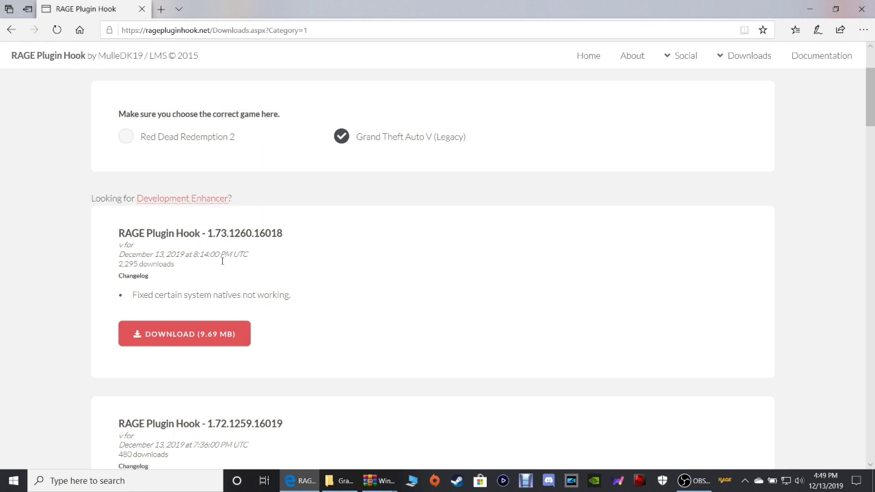
Start the RAGE Plugin Hook 1.73.1260.16018 download, check its save options, and cancel it.
{"action": "left_click", "coordinate": [209, 333]}
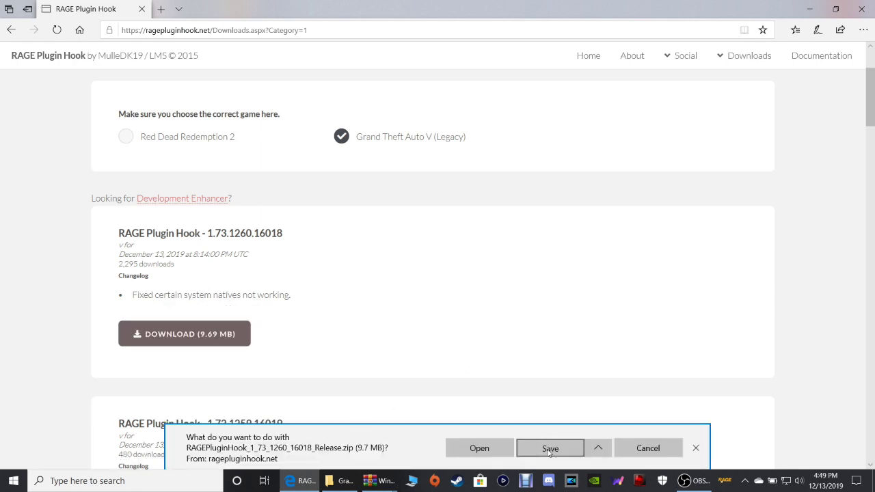
{"action": "left_click", "coordinate": [598, 447]}
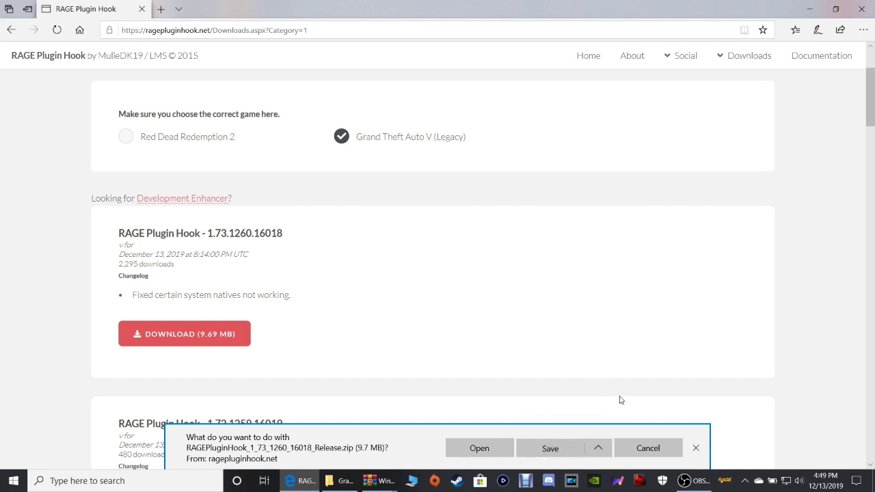
{"action": "left_click", "coordinate": [650, 445]}
Close the browser and bring up the Grand Theft Auto V game folder to look over its contents.
{"action": "left_click", "coordinate": [862, 9]}
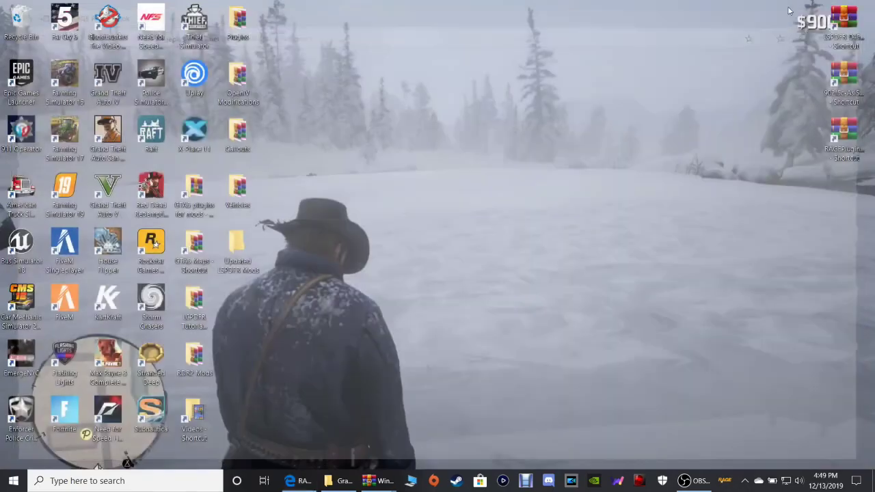
{"action": "mouse_move", "coordinate": [305, 482]}
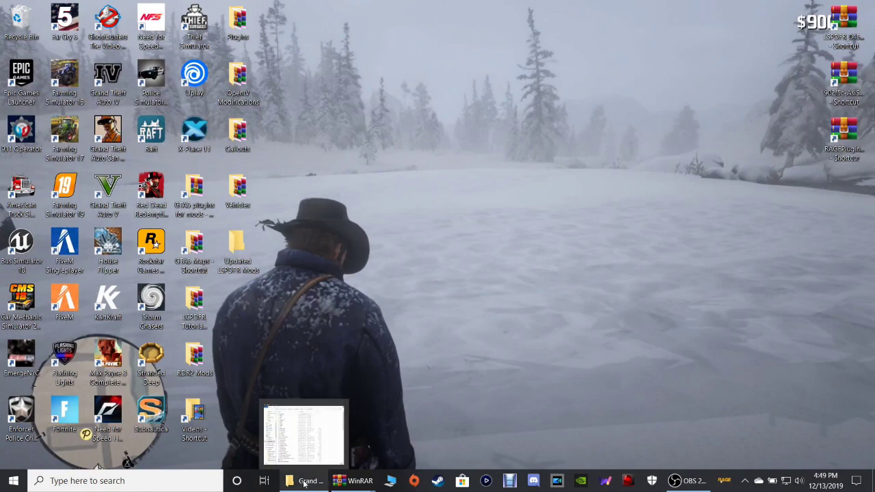
{"action": "left_click", "coordinate": [305, 482]}
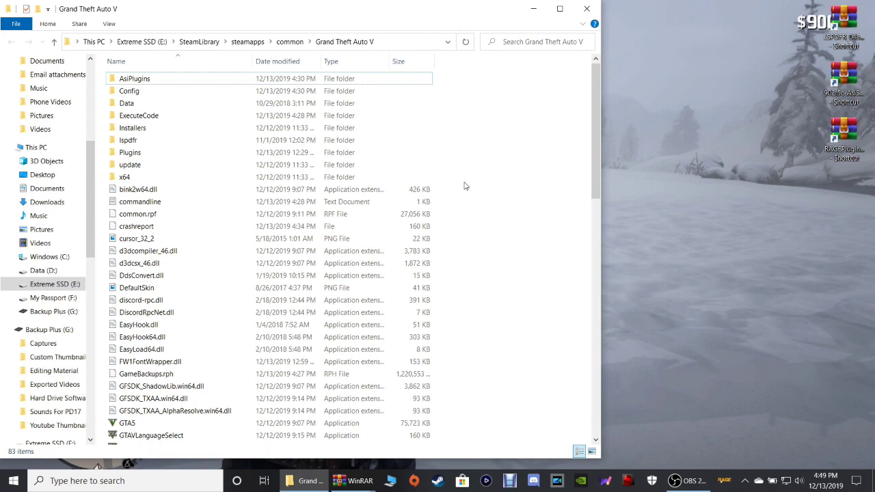
{"action": "scroll", "coordinate": [464, 186], "scroll_direction": "down", "scroll_amount": 2}
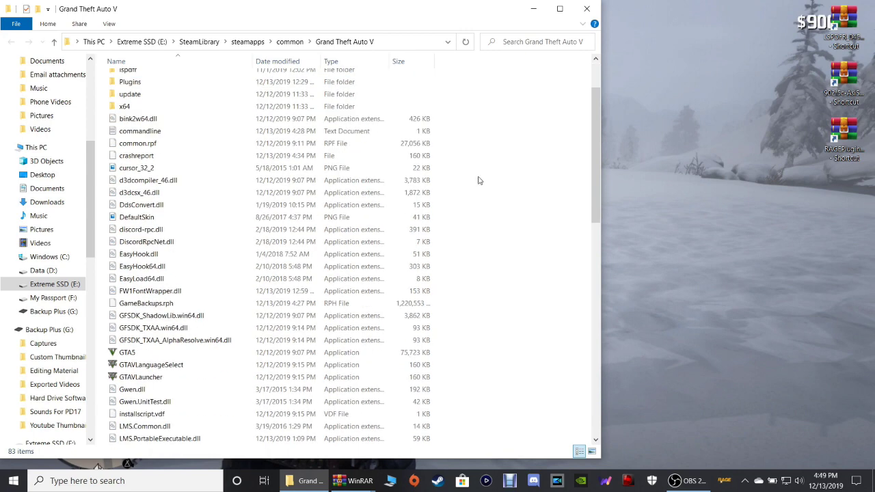
{"action": "scroll", "coordinate": [478, 180], "scroll_direction": "up", "scroll_amount": 2}
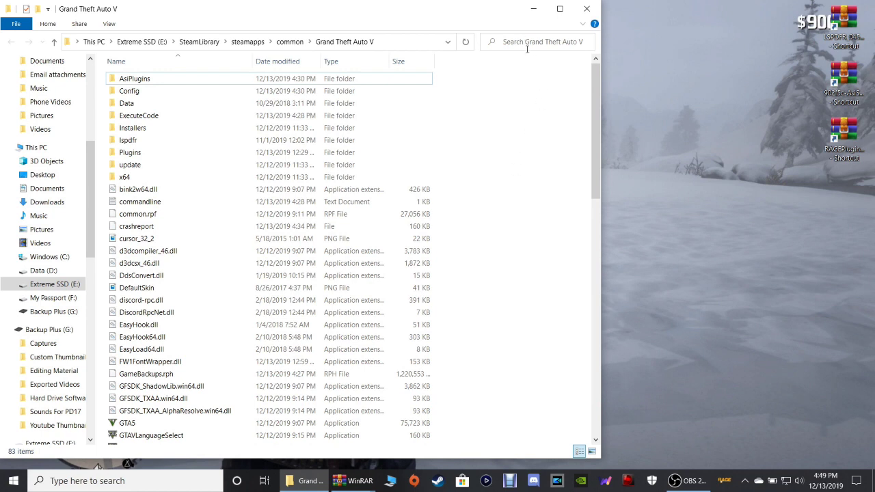
Bring up the LSPDFR_045_Manual_Install.zip archive beside the game folder and select everything in it except the licenses folder.
{"action": "left_click", "coordinate": [853, 27]}
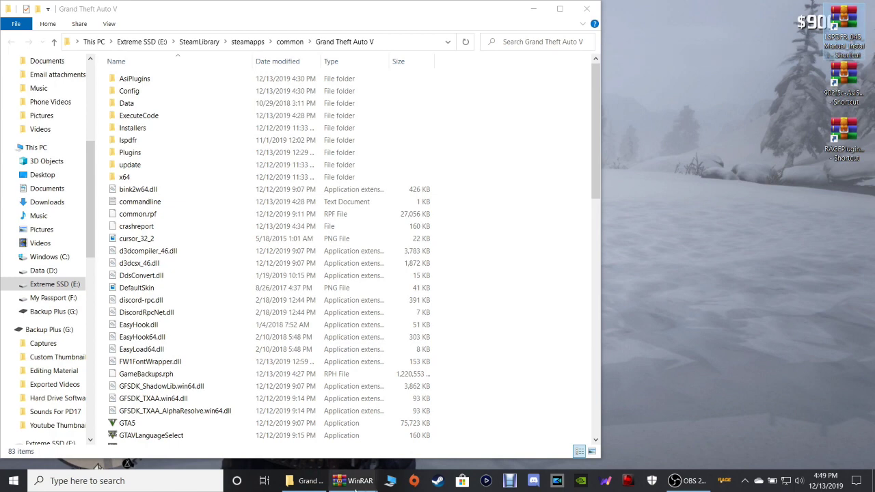
{"action": "mouse_move", "coordinate": [355, 485]}
{"action": "left_click", "coordinate": [294, 421]}
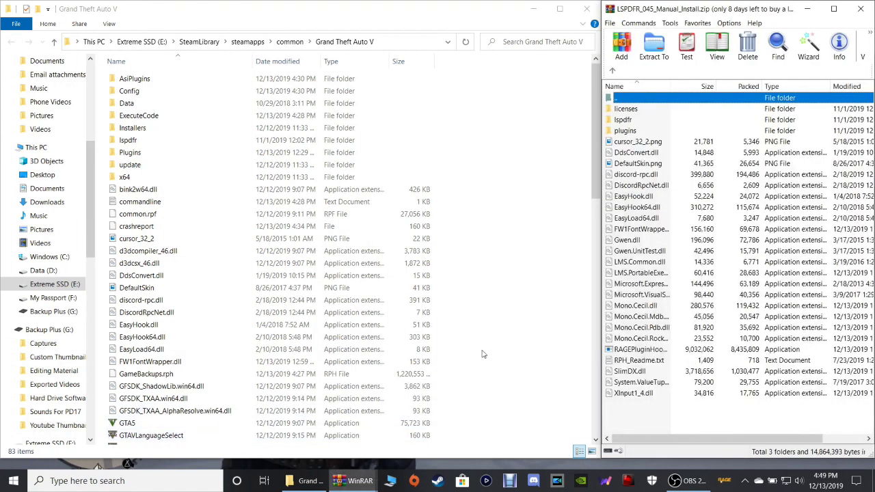
{"action": "left_click", "coordinate": [654, 411]}
{"action": "left_click_drag", "start_coordinate": [632, 421], "coordinate": [627, 109]}
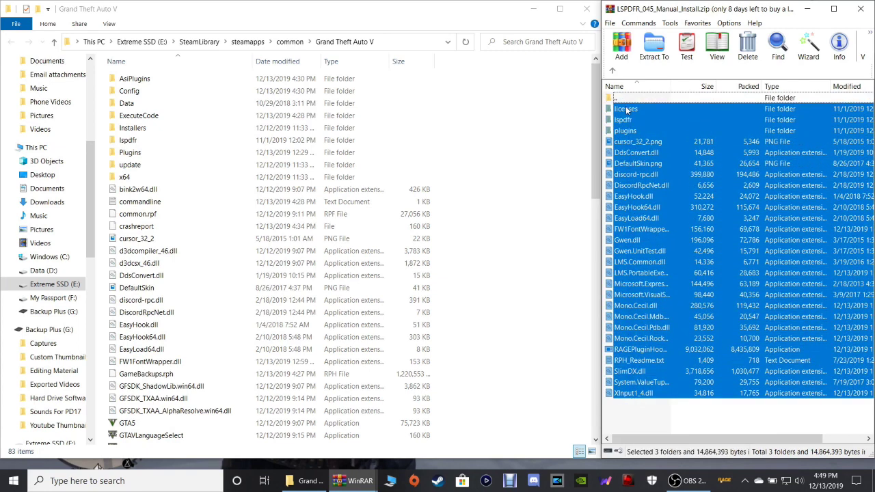
{"action": "left_click", "coordinate": [627, 109], "text": "ctrl"}
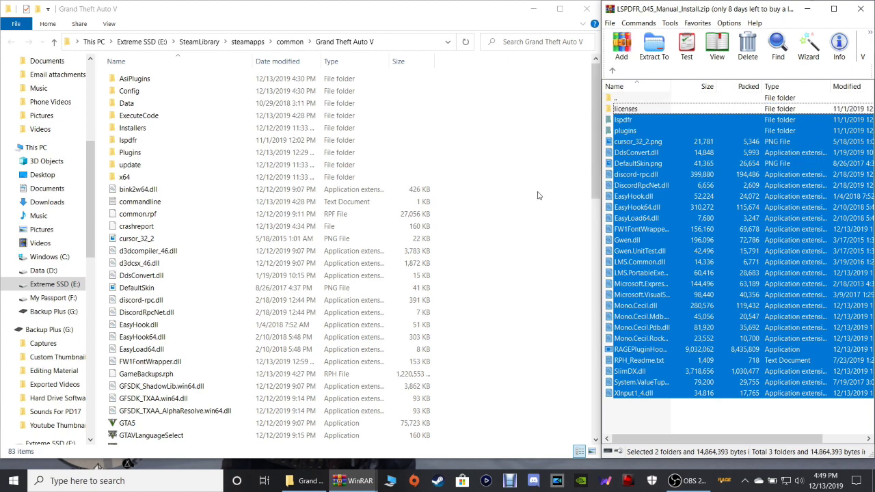
Begin moving the selected LSPDFR files out of the archive without copying them, and clear the selection.
{"action": "scroll", "coordinate": [539, 196], "scroll_direction": "down", "scroll_amount": 2}
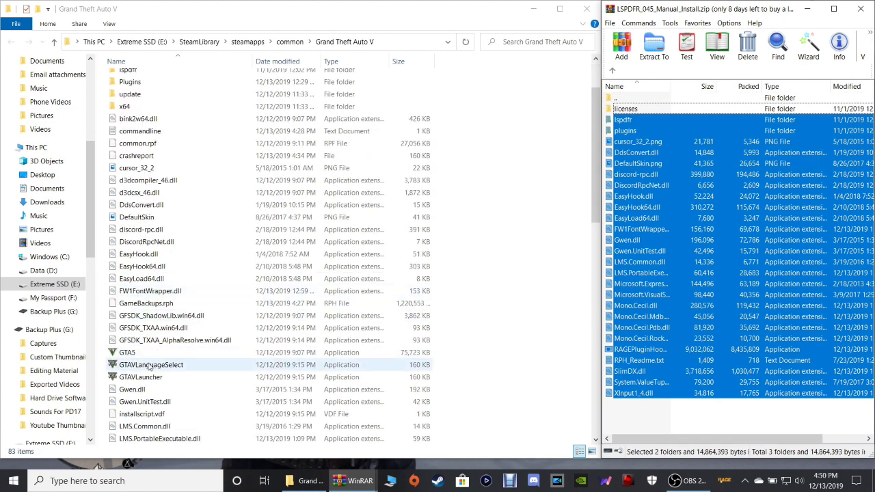
{"action": "left_click_drag", "start_coordinate": [649, 197], "coordinate": [718, 270]}
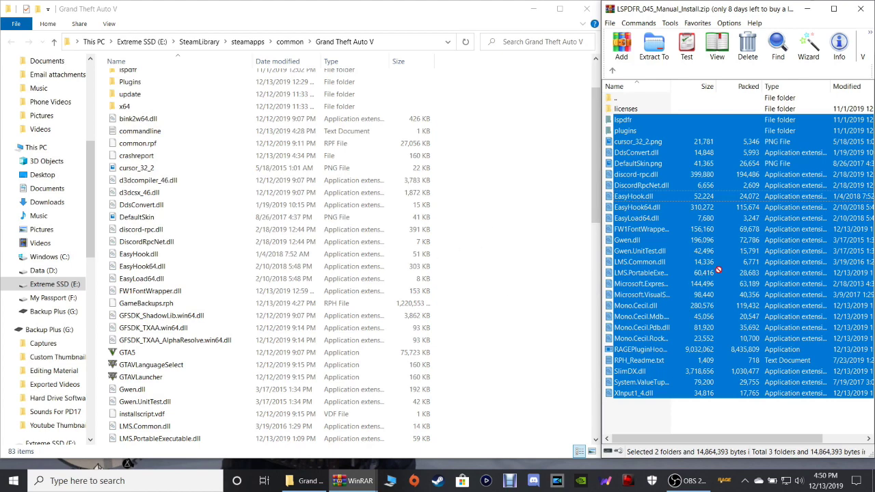
{"action": "left_click", "coordinate": [706, 411]}
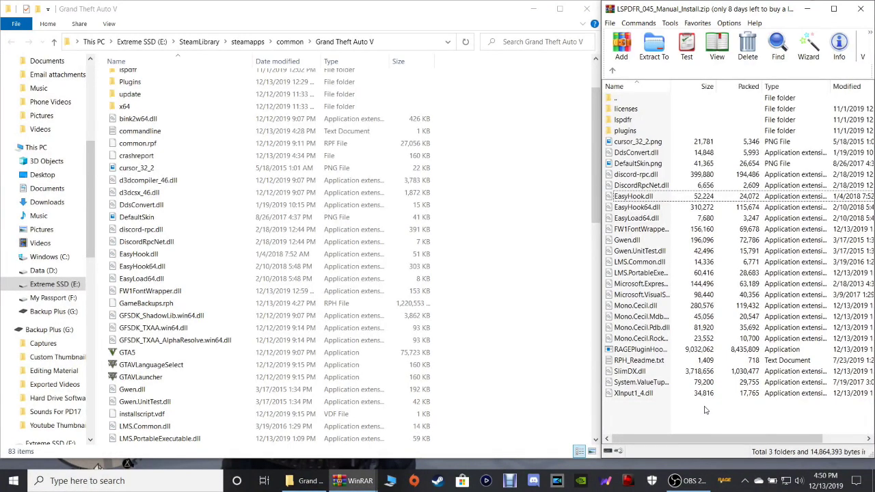
Close the LSPDFR_045_Manual_Install archive and delete its shortcut from the desktop.
{"action": "left_click", "coordinate": [861, 9]}
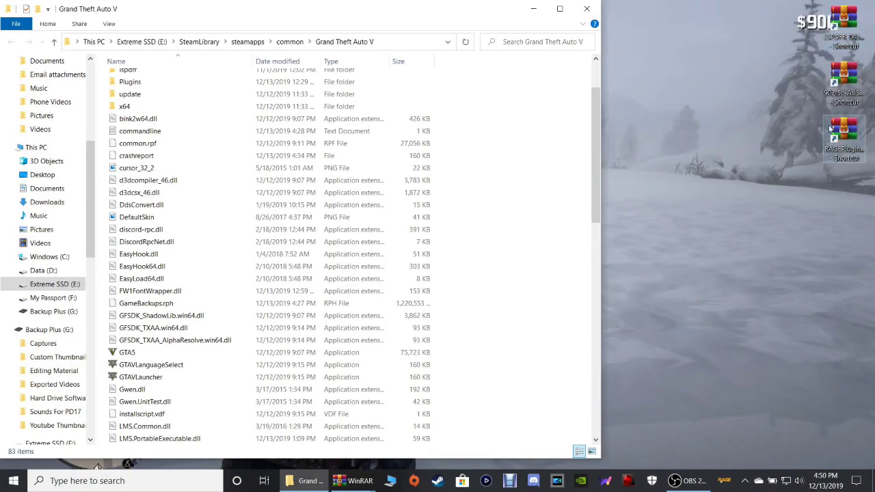
{"action": "right_click", "coordinate": [828, 22]}
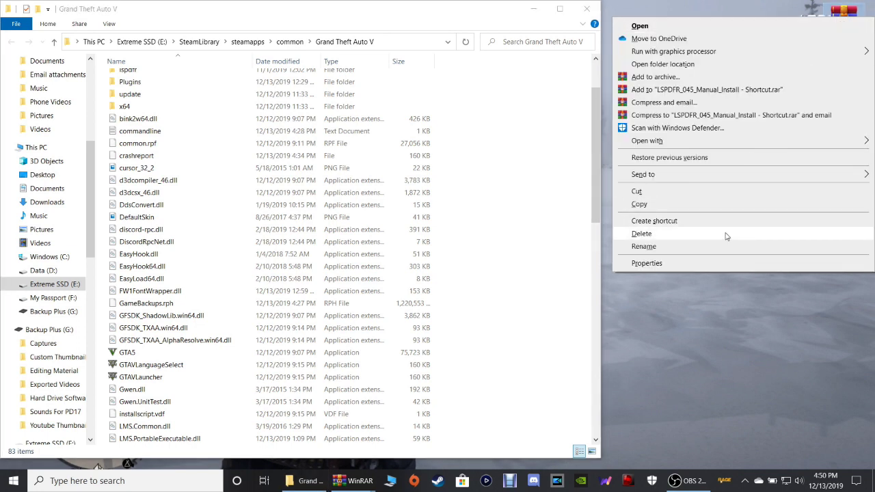
{"action": "left_click", "coordinate": [727, 236]}
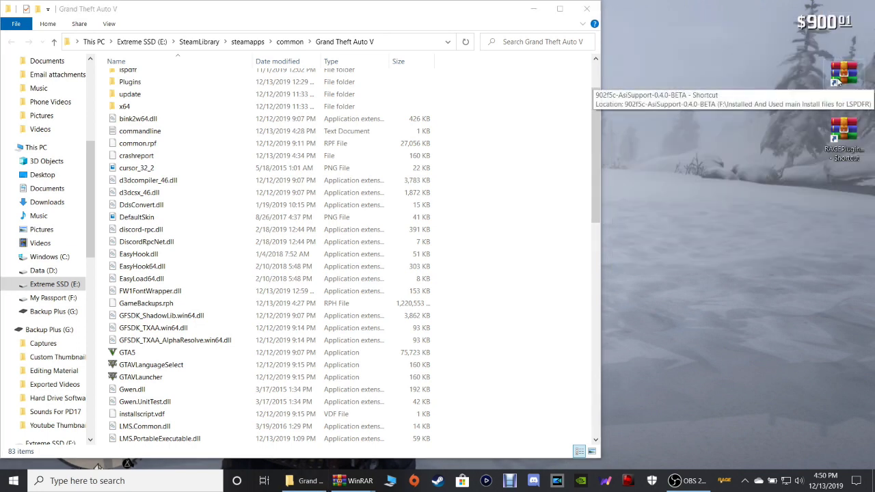
Bring up the 902f5c-AsiSupport-0.4.0-BETA.zip archive beside the game folder and open its Installation folder.
{"action": "left_click", "coordinate": [837, 77]}
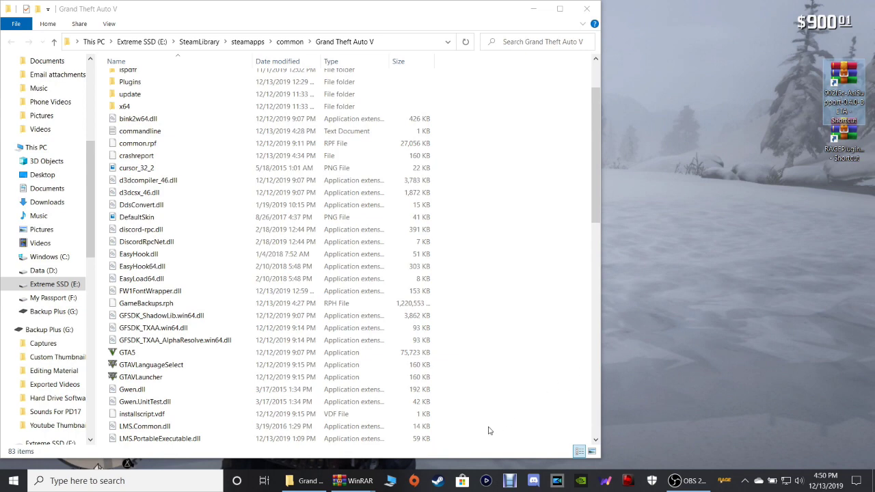
{"action": "left_click", "coordinate": [356, 480]}
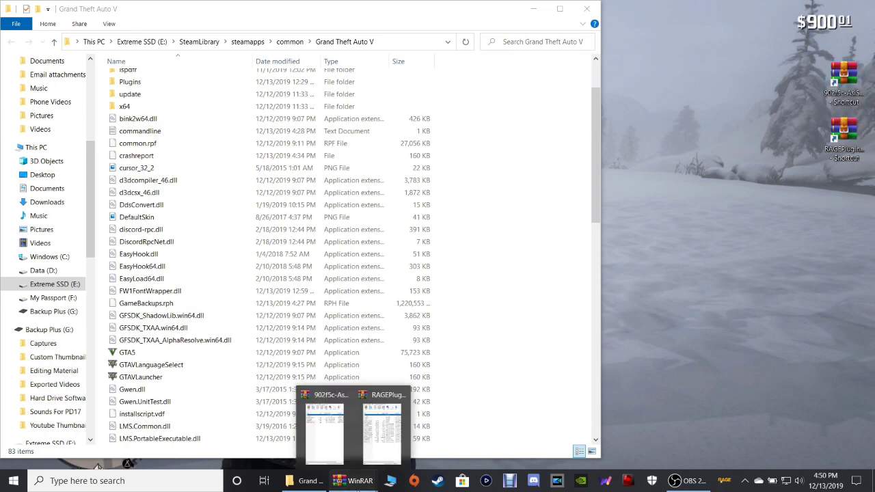
{"action": "left_click", "coordinate": [316, 457]}
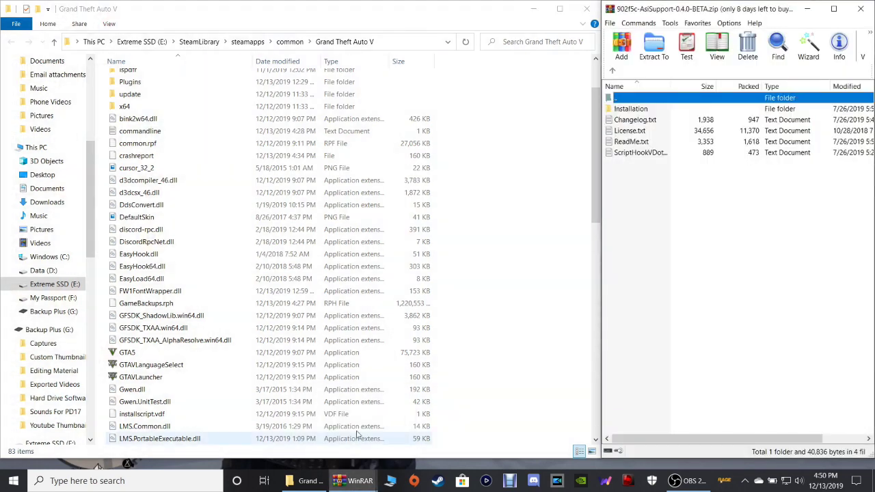
{"action": "left_click", "coordinate": [653, 234]}
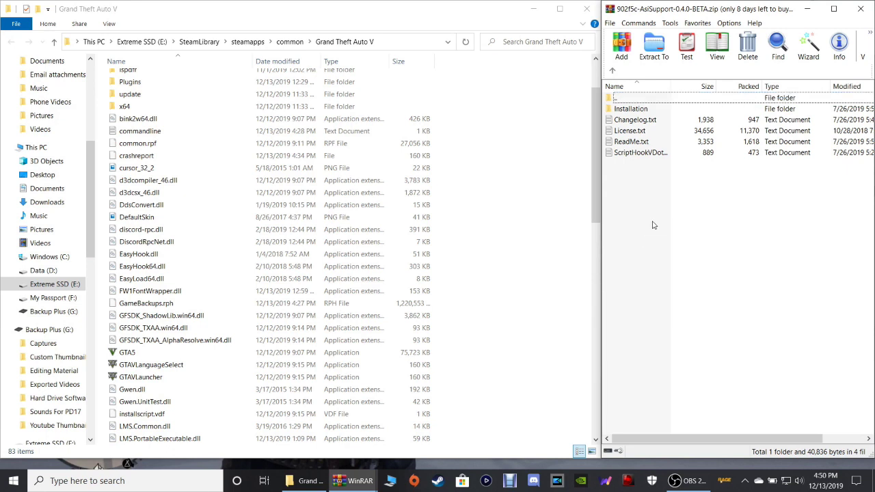
{"action": "left_click", "coordinate": [631, 110]}
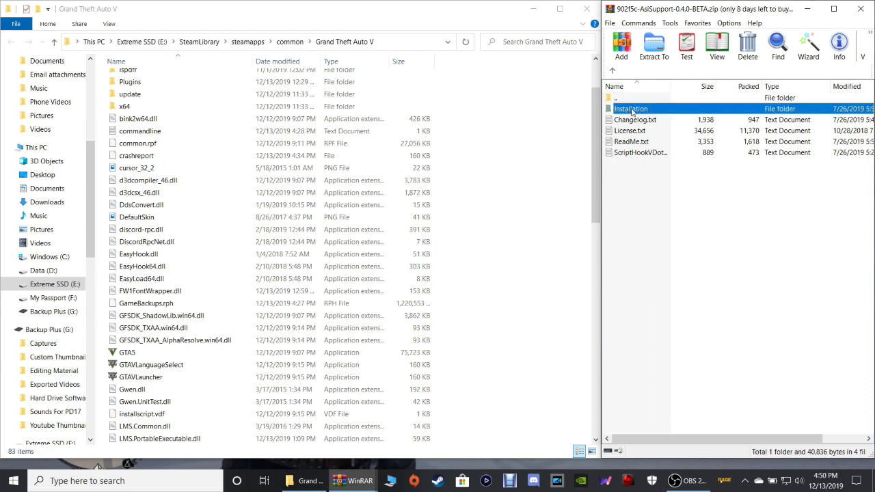
{"action": "double_click", "coordinate": [650, 110]}
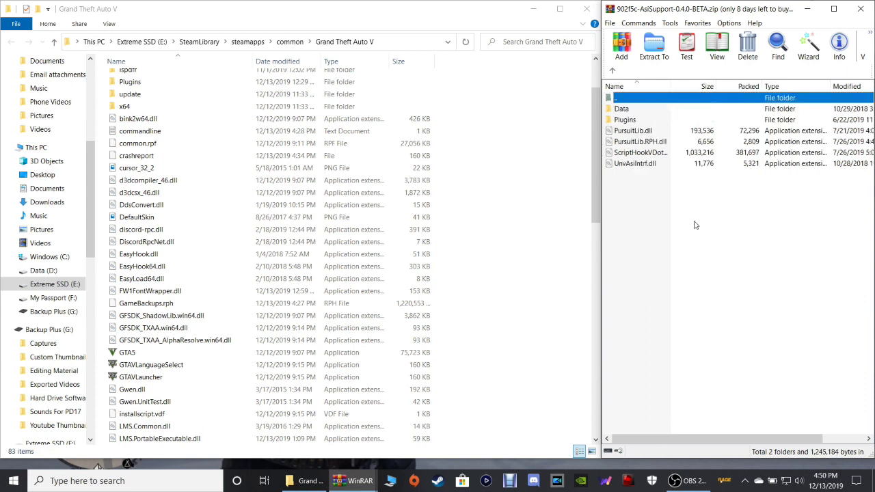
Select all contents of the Installation folder, begin moving them without copying, and clear the selection.
{"action": "left_click", "coordinate": [622, 186]}
{"action": "left_click_drag", "start_coordinate": [622, 185], "coordinate": [636, 114]}
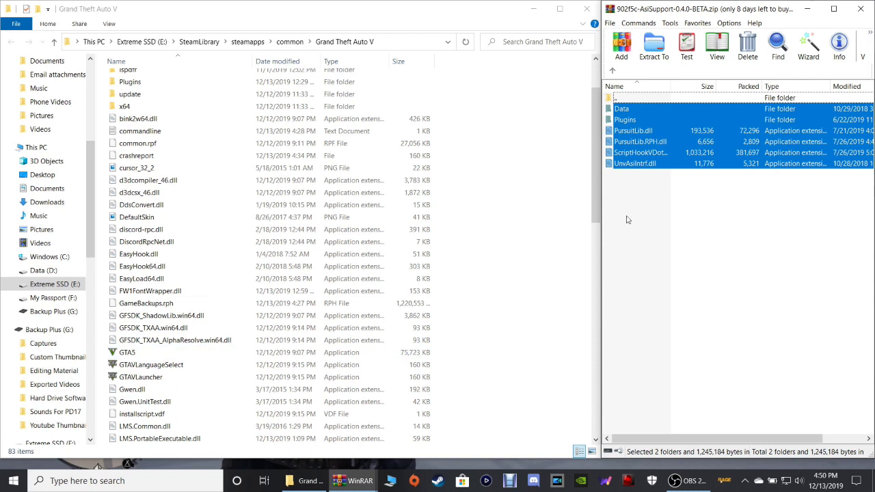
{"action": "left_click_drag", "start_coordinate": [634, 144], "coordinate": [661, 111]}
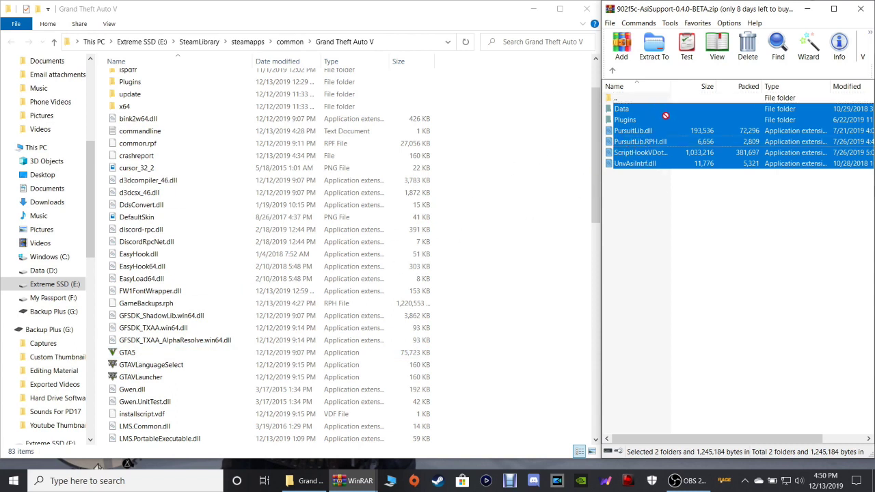
{"action": "left_click", "coordinate": [667, 253]}
Close the ASI Support archive and delete its desktop shortcut, moving the RAGE Plugin Hook shortcut up the desktop.
{"action": "left_click", "coordinate": [860, 9]}
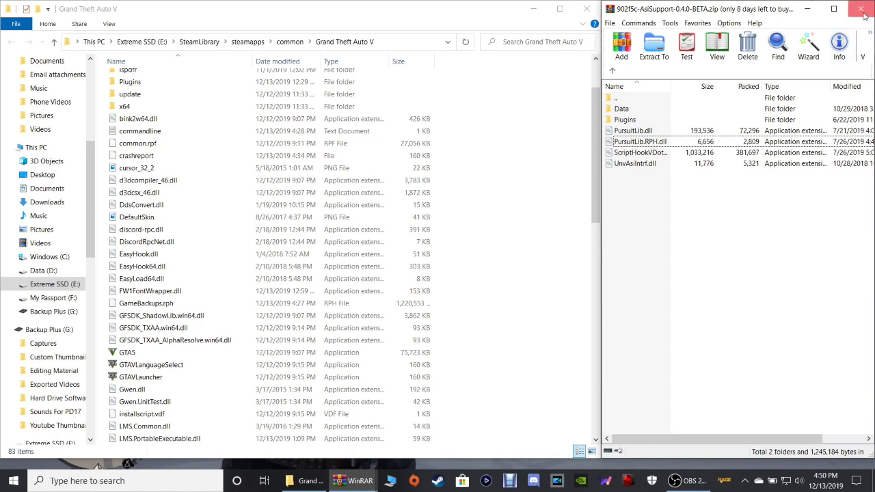
{"action": "right_click", "coordinate": [860, 71]}
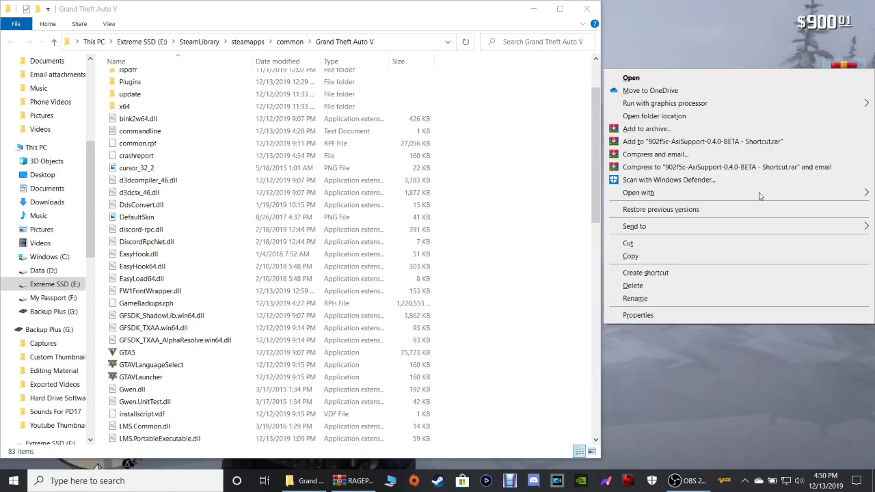
{"action": "left_click", "coordinate": [633, 286]}
{"action": "left_click_drag", "start_coordinate": [844, 136], "coordinate": [844, 31]}
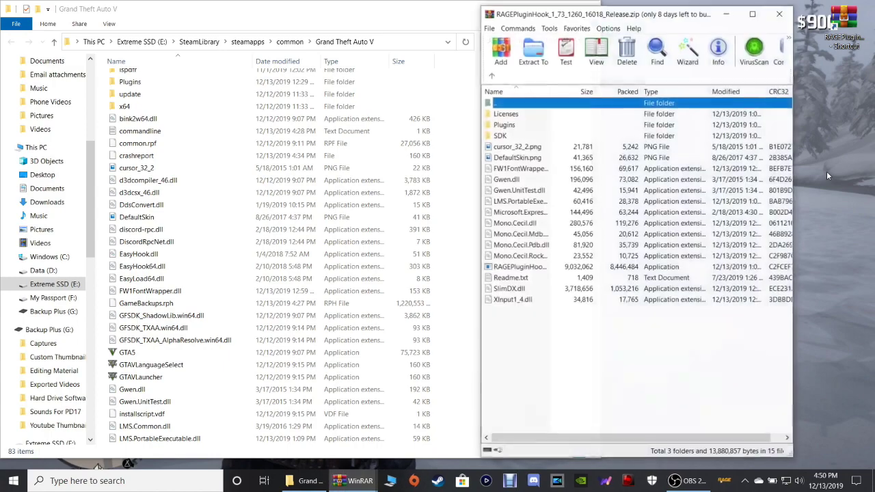
Select everything in the RAGE Plugin Hook archive except the Licenses and SDK folders, begin moving the selection without copying, and clear it.
{"action": "left_click_drag", "start_coordinate": [660, 7], "coordinate": [767, 10]}
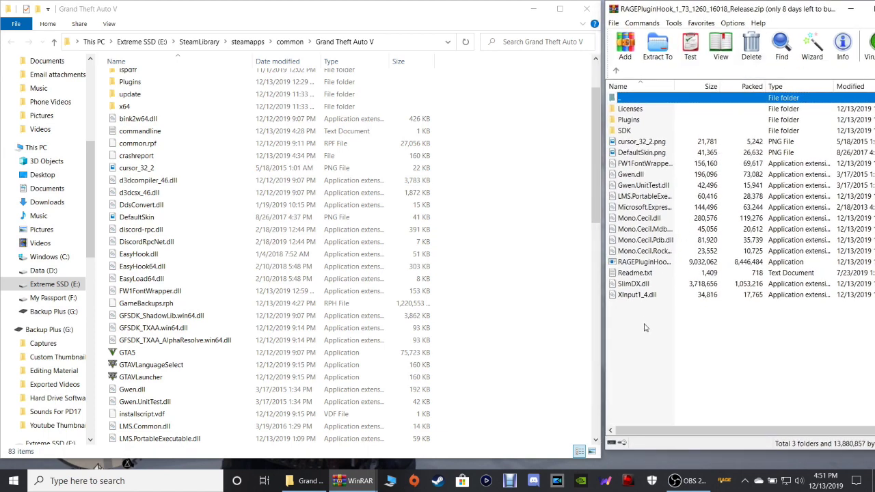
{"action": "left_click_drag", "start_coordinate": [644, 327], "coordinate": [646, 106]}
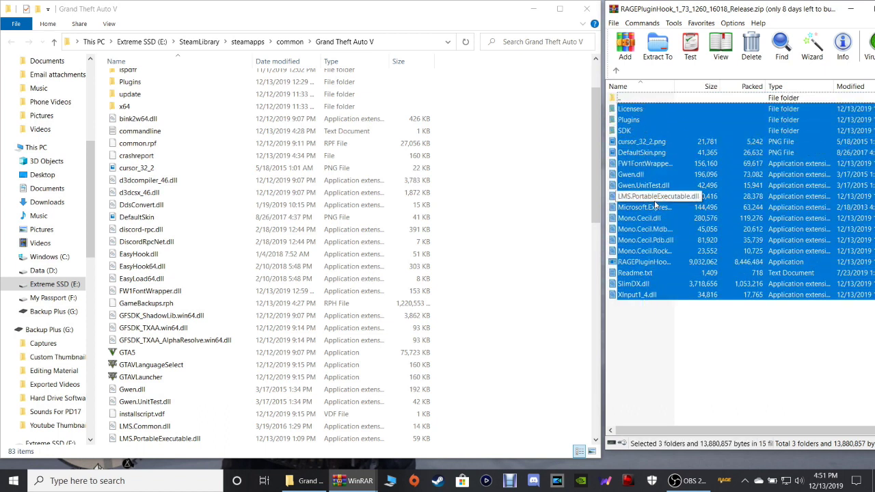
{"action": "left_click", "coordinate": [638, 128], "text": "ctrl"}
{"action": "left_click", "coordinate": [631, 109], "text": "ctrl"}
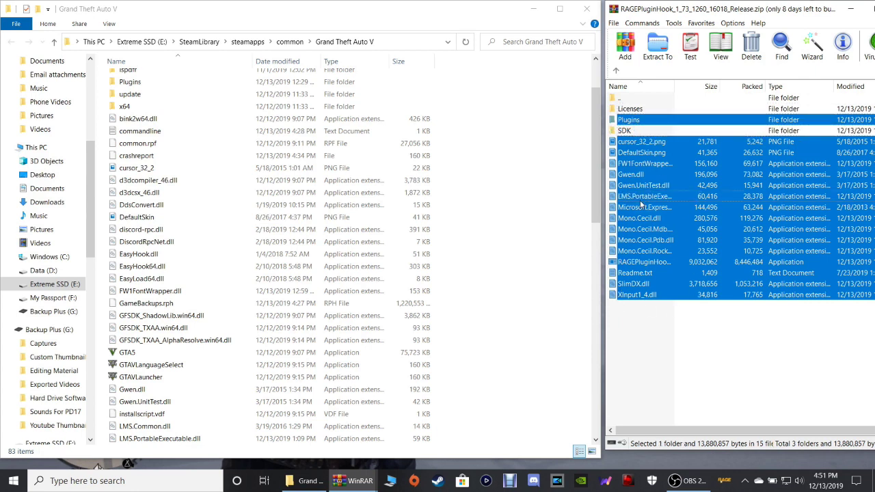
{"action": "left_click_drag", "start_coordinate": [641, 204], "coordinate": [699, 232]}
{"action": "left_click", "coordinate": [718, 351]}
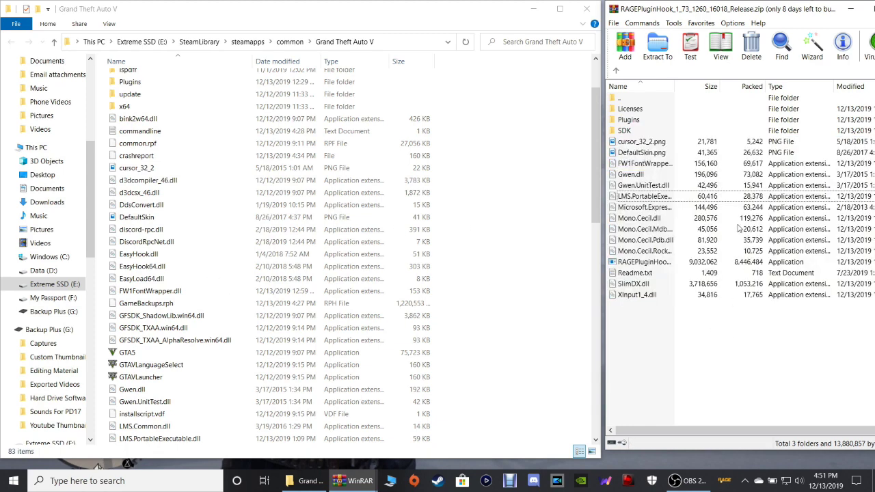
Close the RAGE Plugin Hook archive window in front and delete the archive's shortcut from the desktop.
{"action": "left_click_drag", "start_coordinate": [799, 13], "coordinate": [711, 14]}
{"action": "left_click", "coordinate": [814, 10]}
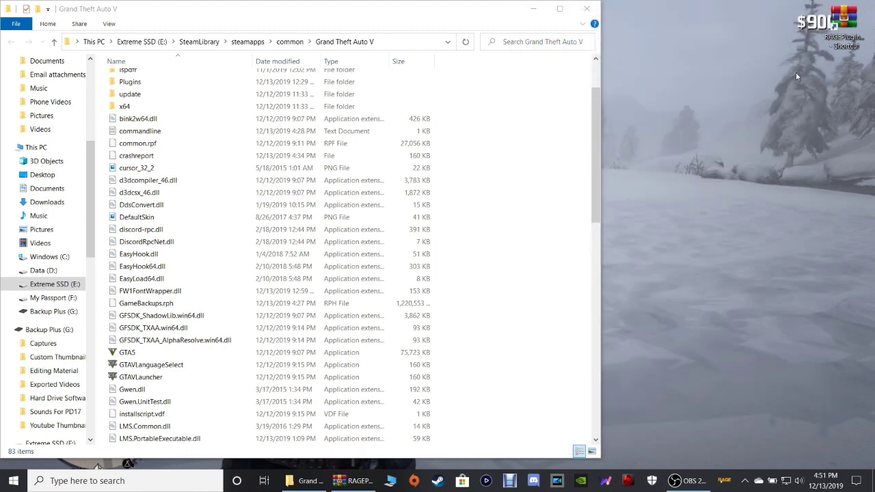
{"action": "right_click", "coordinate": [834, 26]}
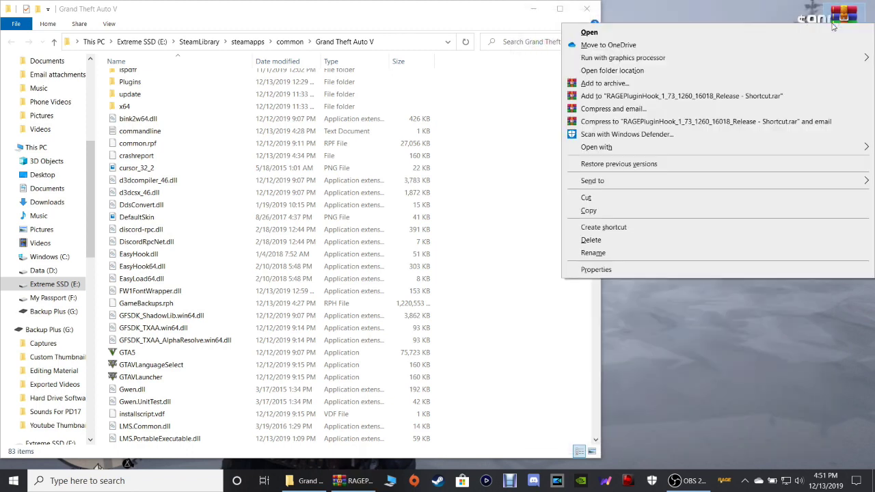
{"action": "left_click", "coordinate": [784, 239]}
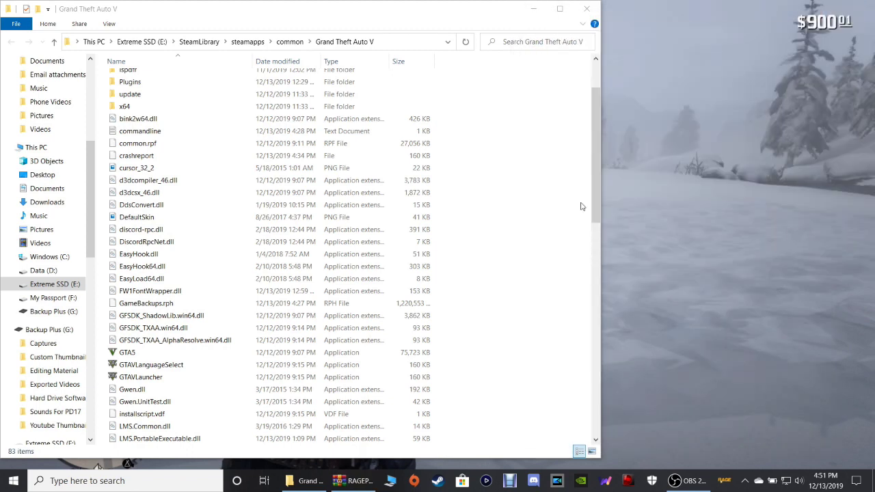
Refresh the Grand Theft Auto V folder, find the RAGEPluginHook application in it, and create a desktop shortcut to it.
{"action": "left_click", "coordinate": [466, 42]}
{"action": "scroll", "coordinate": [487, 192], "scroll_direction": "down", "scroll_amount": 12}
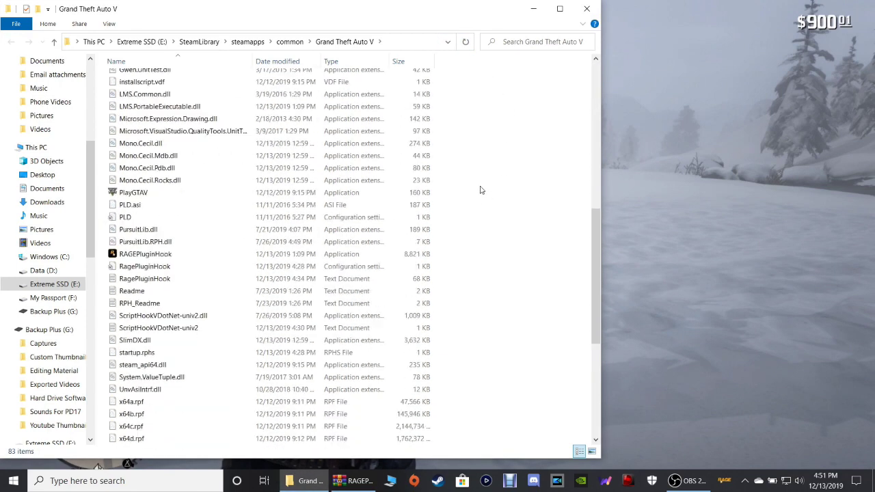
{"action": "left_click", "coordinate": [144, 257]}
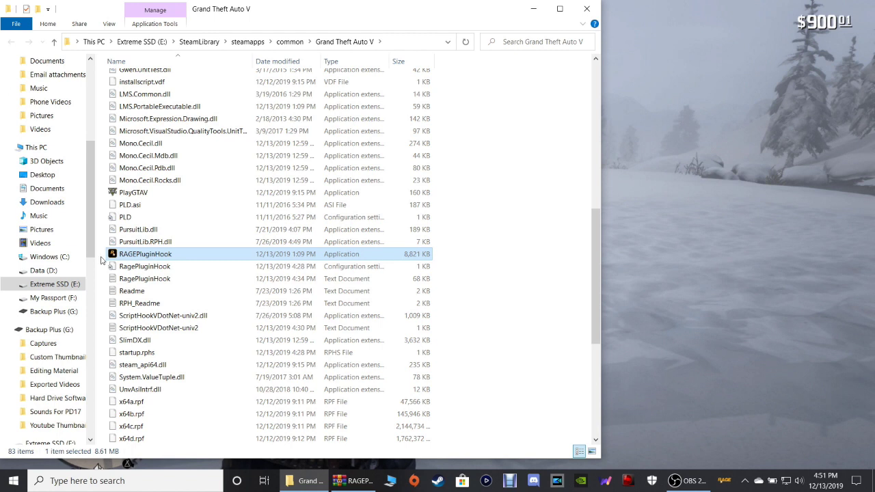
{"action": "right_click", "coordinate": [252, 255]}
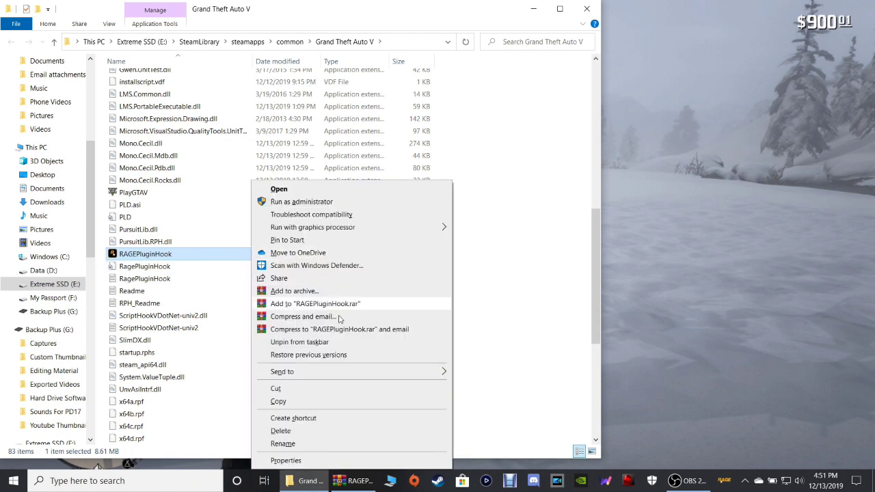
{"action": "mouse_move", "coordinate": [359, 373]}
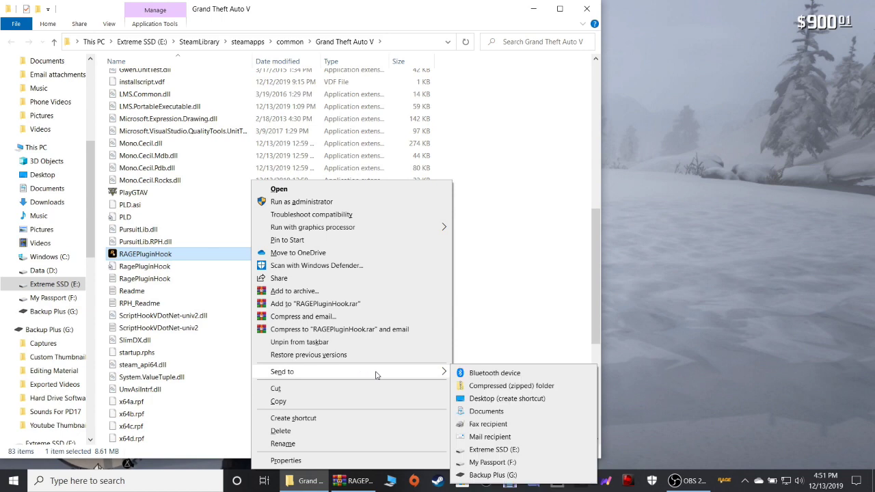
{"action": "left_click", "coordinate": [476, 399]}
Clear the file selection, refresh the Grand Theft Auto V folder, and close its window.
{"action": "left_click", "coordinate": [465, 42]}
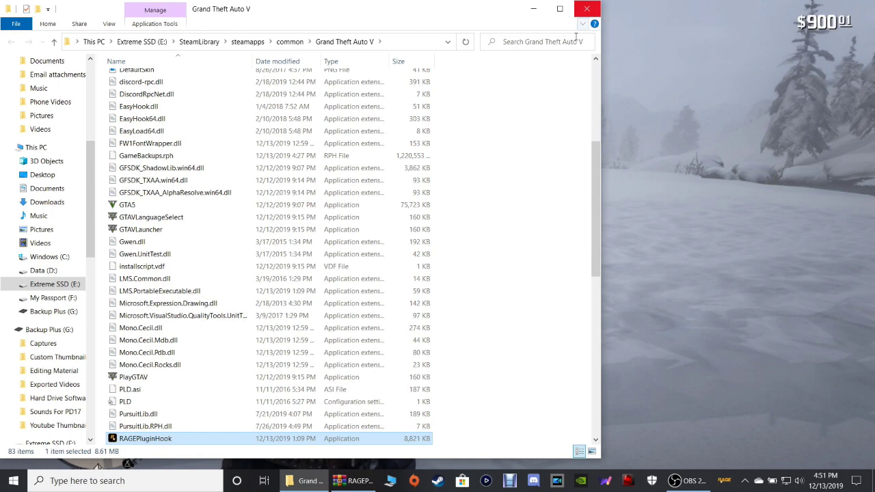
{"action": "left_click", "coordinate": [523, 108]}
{"action": "left_click", "coordinate": [465, 41]}
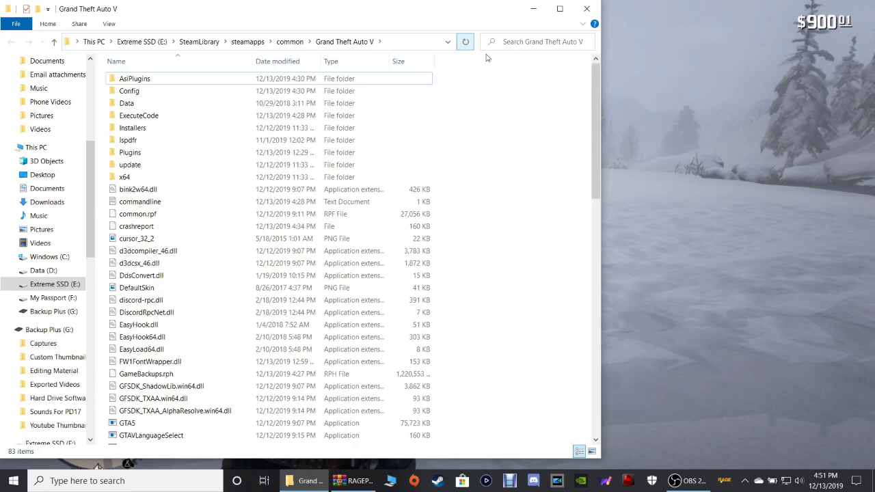
{"action": "left_click", "coordinate": [586, 11]}
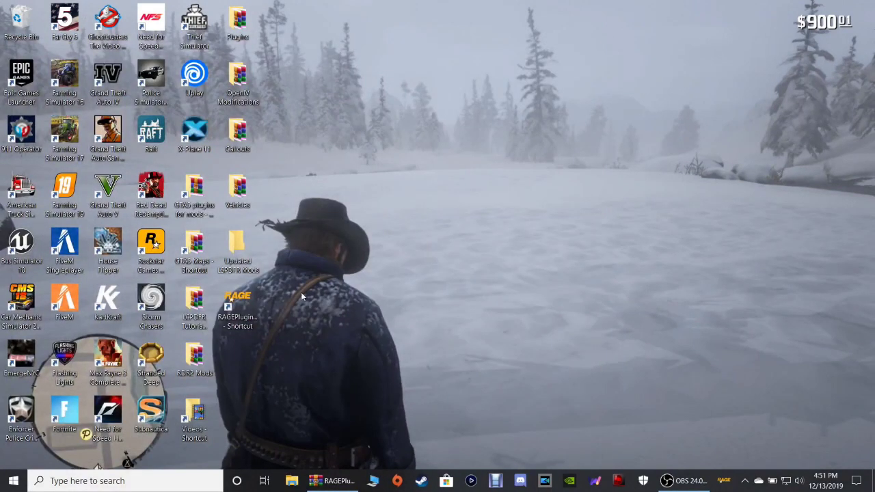
Move the RAGEPluginHook shortcut to an open area of the desktop and delete it.
{"action": "left_click_drag", "start_coordinate": [238, 307], "coordinate": [497, 193]}
{"action": "left_click_drag", "start_coordinate": [523, 124], "coordinate": [422, 291]}
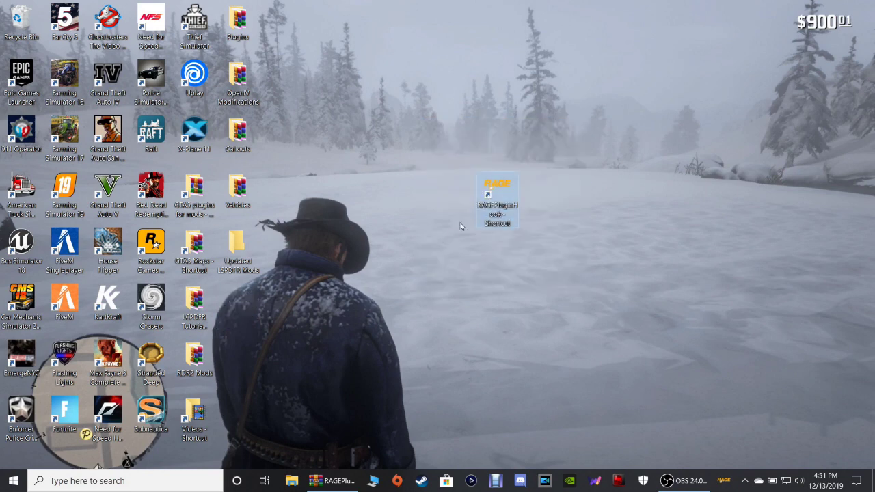
{"action": "mouse_move", "coordinate": [503, 187]}
{"action": "left_mouse_down"}
{"action": "mouse_move", "coordinate": [724, 465]}
{"action": "mouse_move", "coordinate": [508, 195]}
{"action": "left_mouse_up"}
{"action": "right_click", "coordinate": [487, 206]}
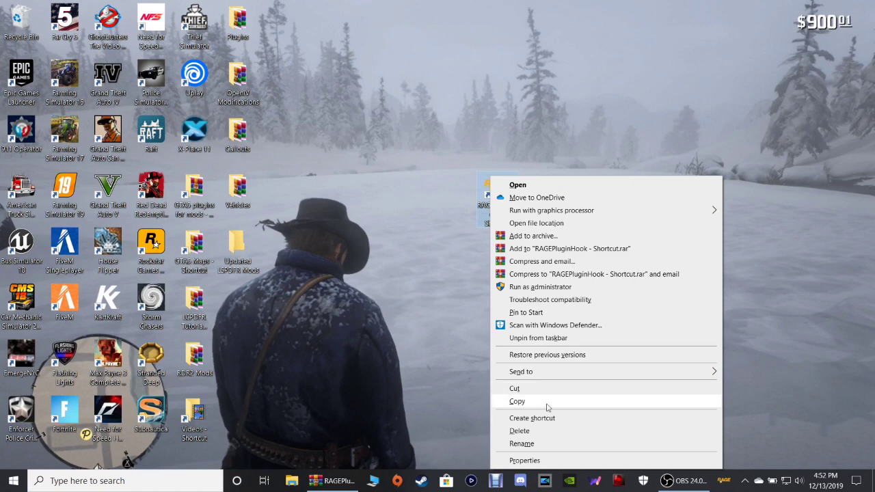
{"action": "left_click", "coordinate": [546, 430]}
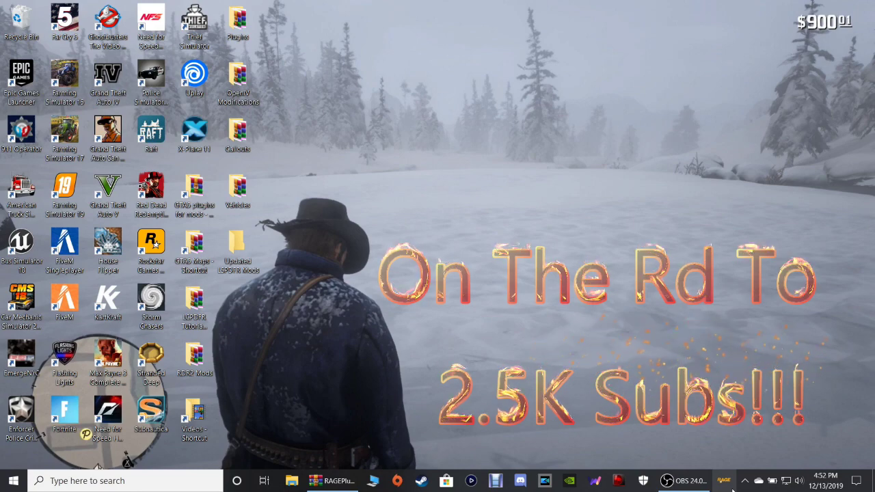
Close the remaining RAGE Plugin Hook archive window.
{"action": "mouse_move", "coordinate": [331, 477]}
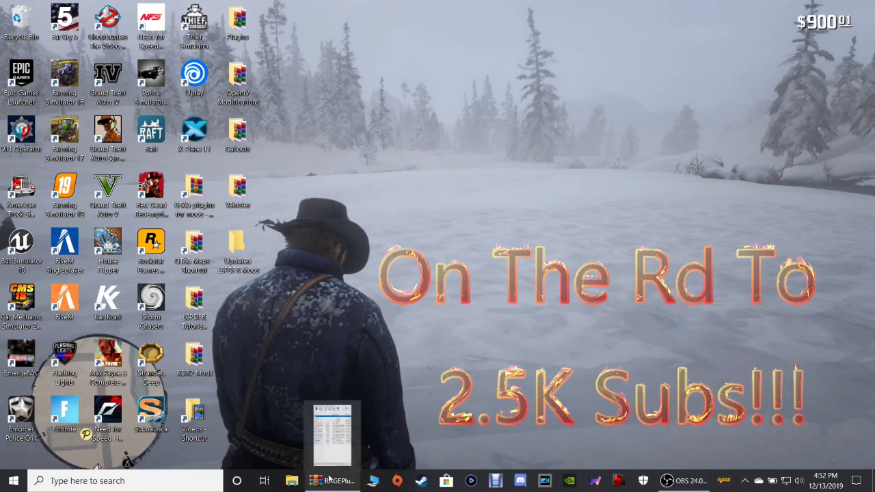
{"action": "left_click", "coordinate": [350, 409]}
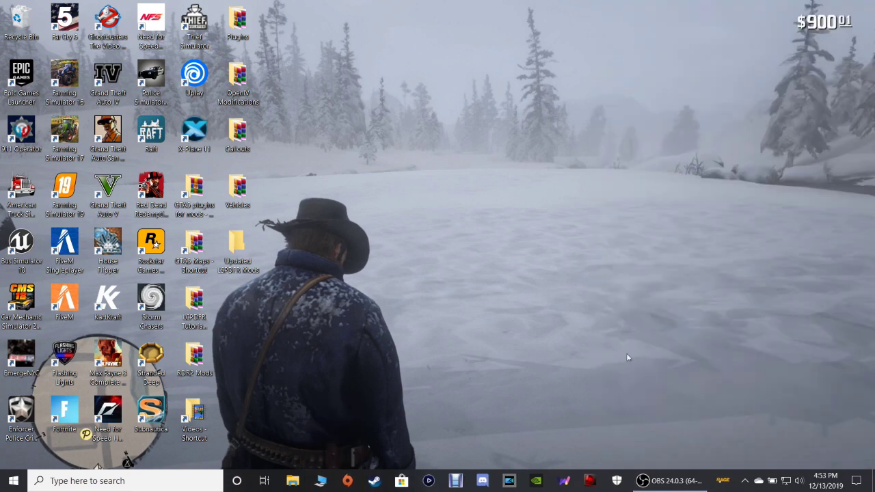